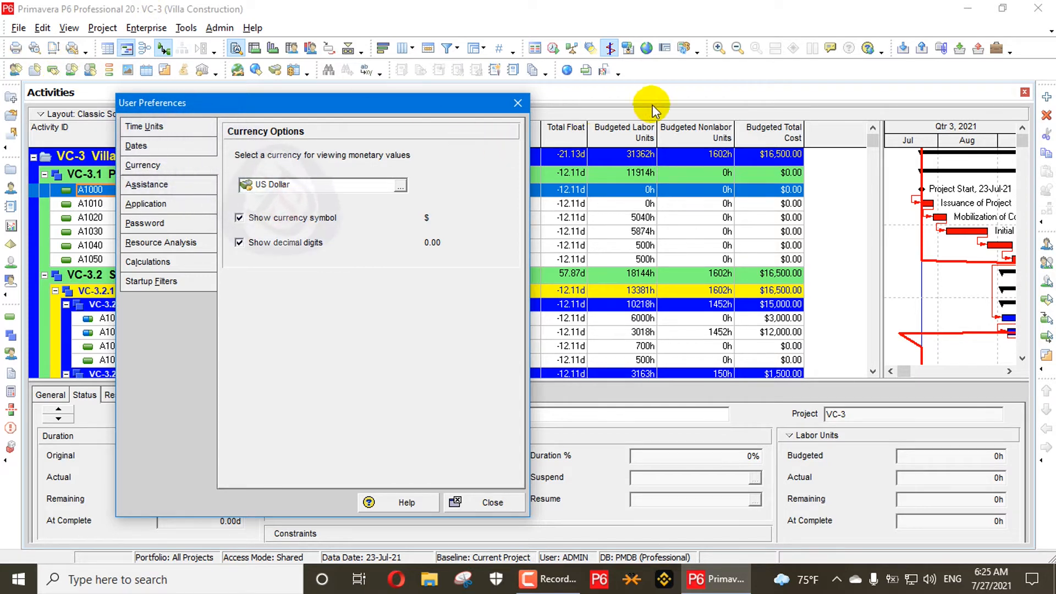
Step: Close the user preferences and open the administrative Currencies list
left_click(517, 103)
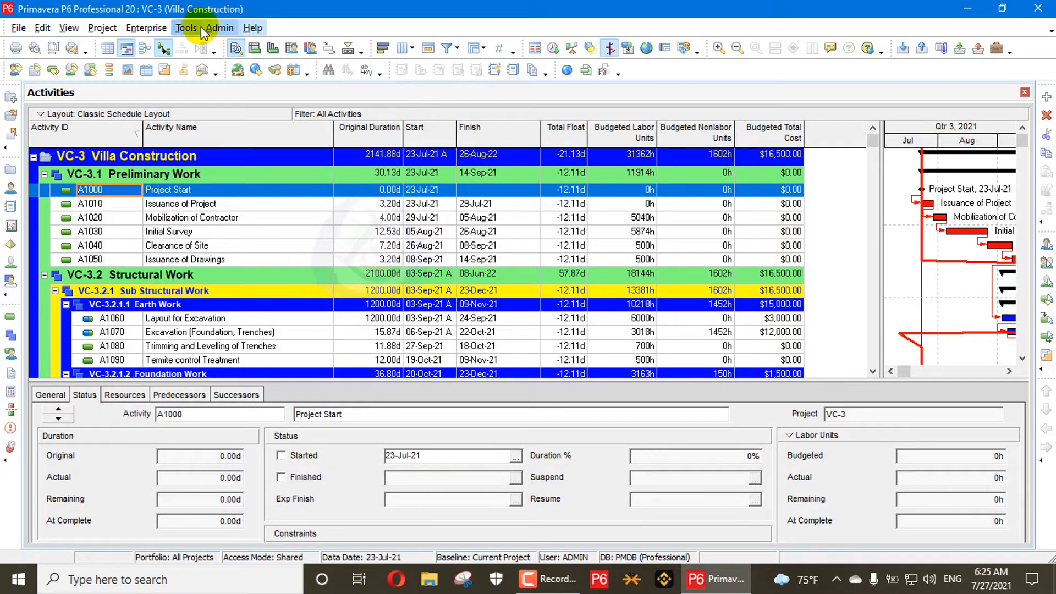
left_click(219, 27)
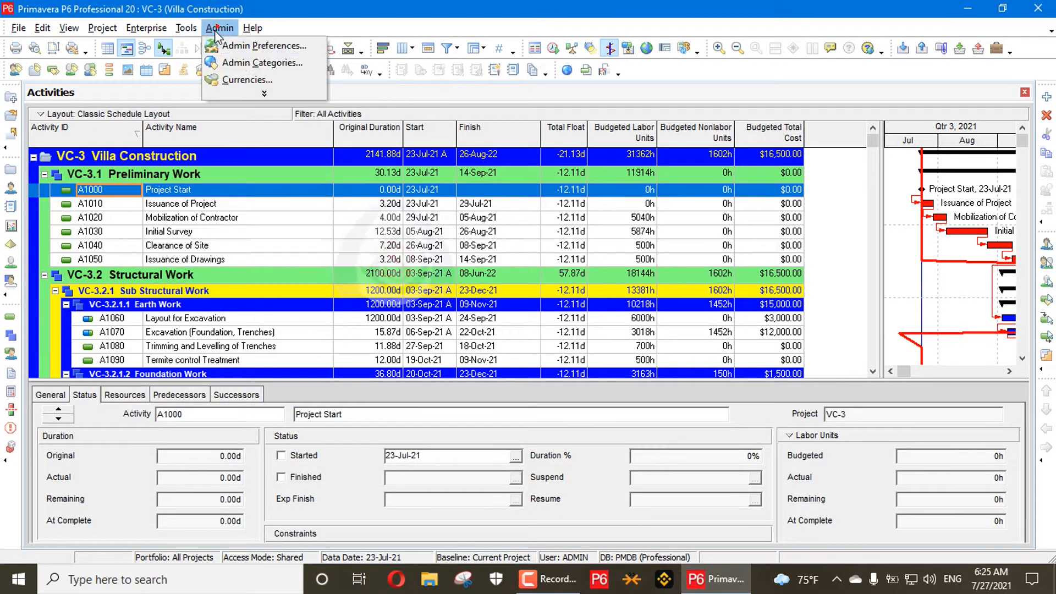
left_click(264, 94)
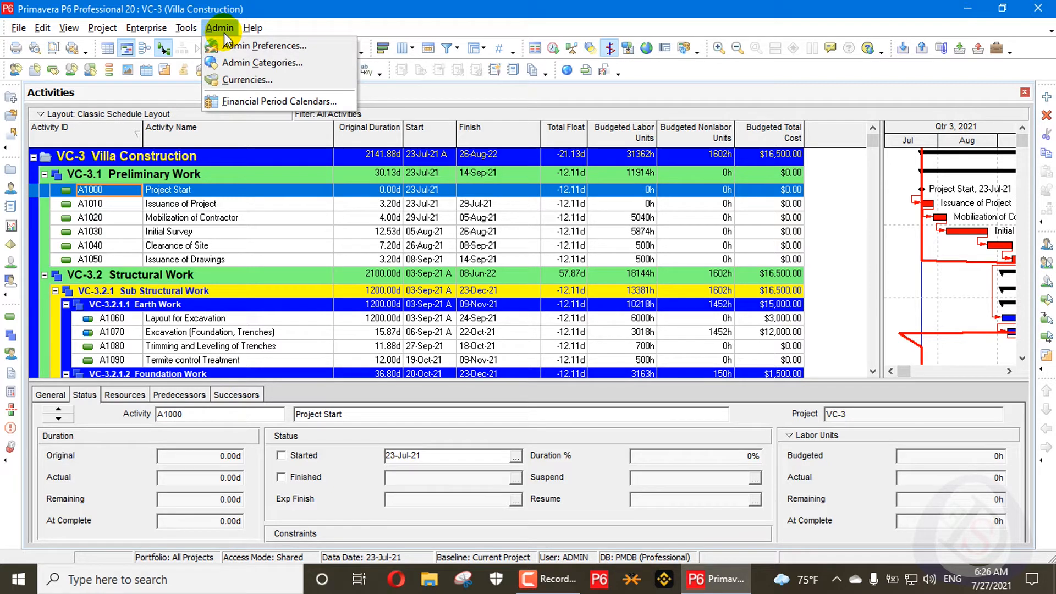
left_click(247, 80)
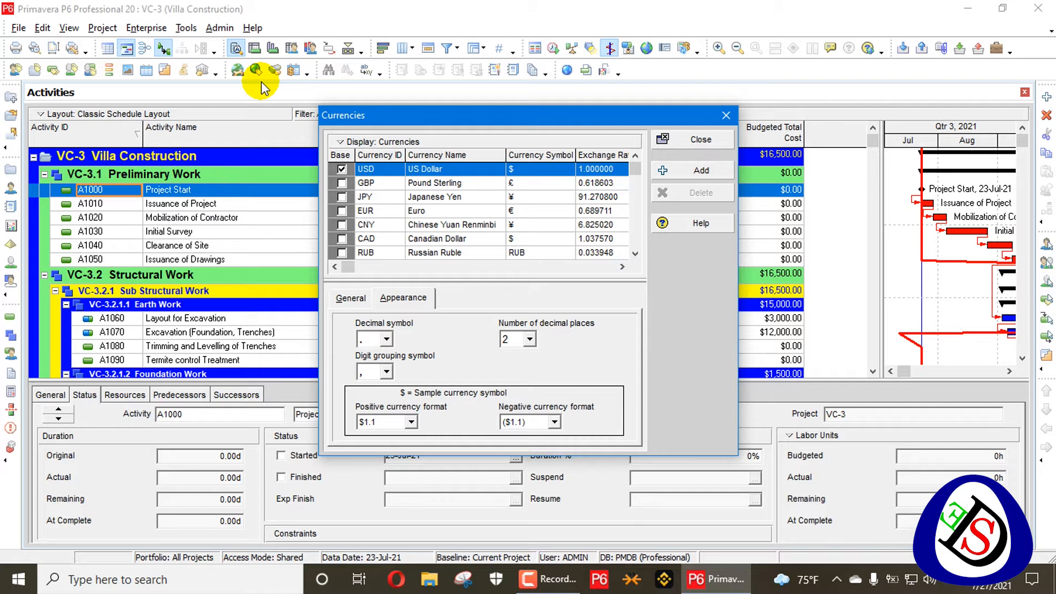
Step: Examine the base US Dollar's ID, name, symbol and exchange rate, and the entries at the end of the currency list
left_click(372, 170)
left_click(308, 176)
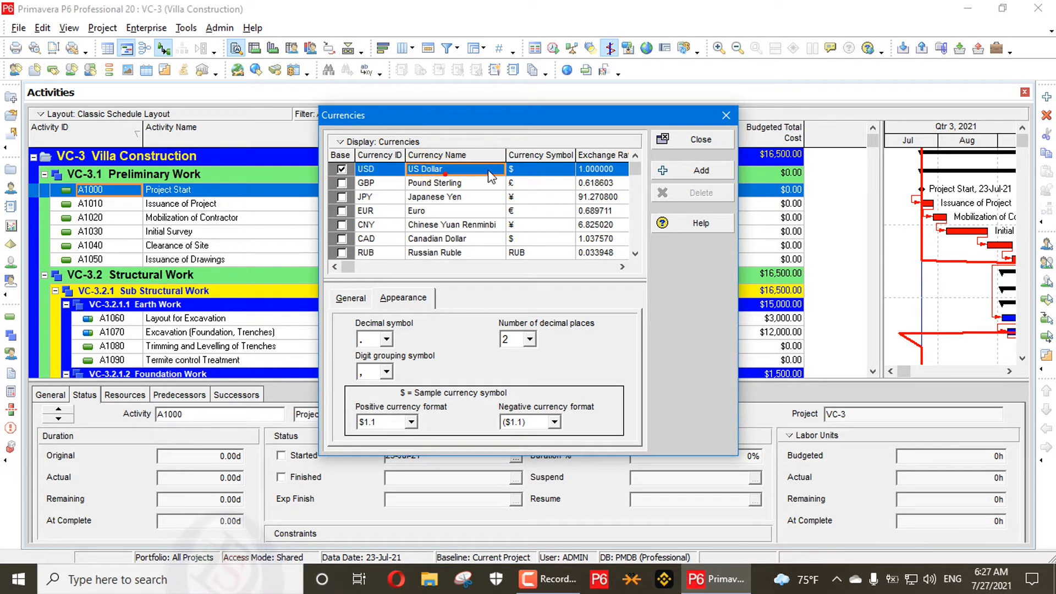
left_click(518, 170)
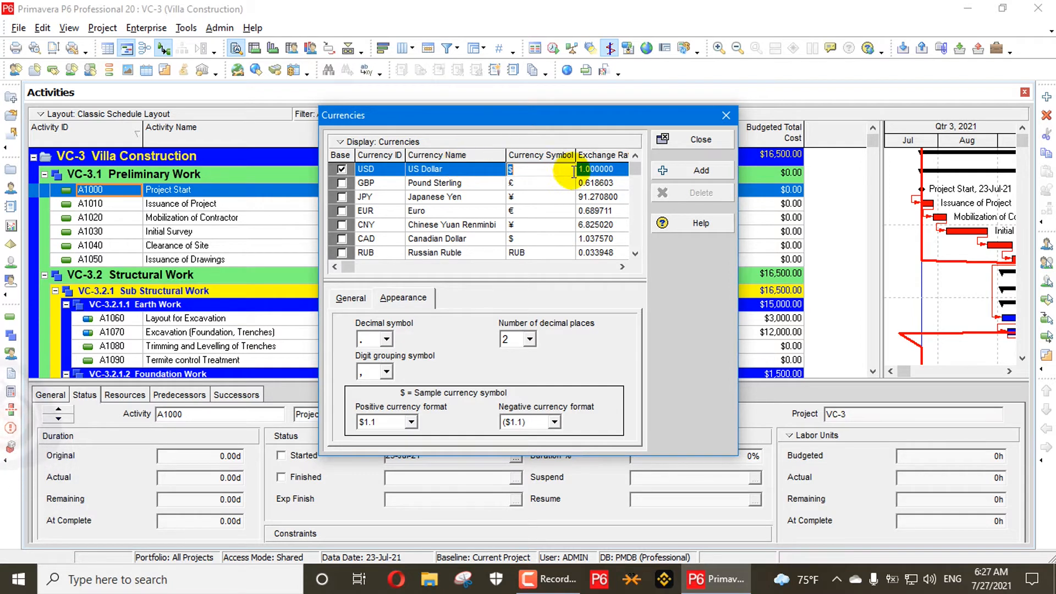
left_click(595, 169)
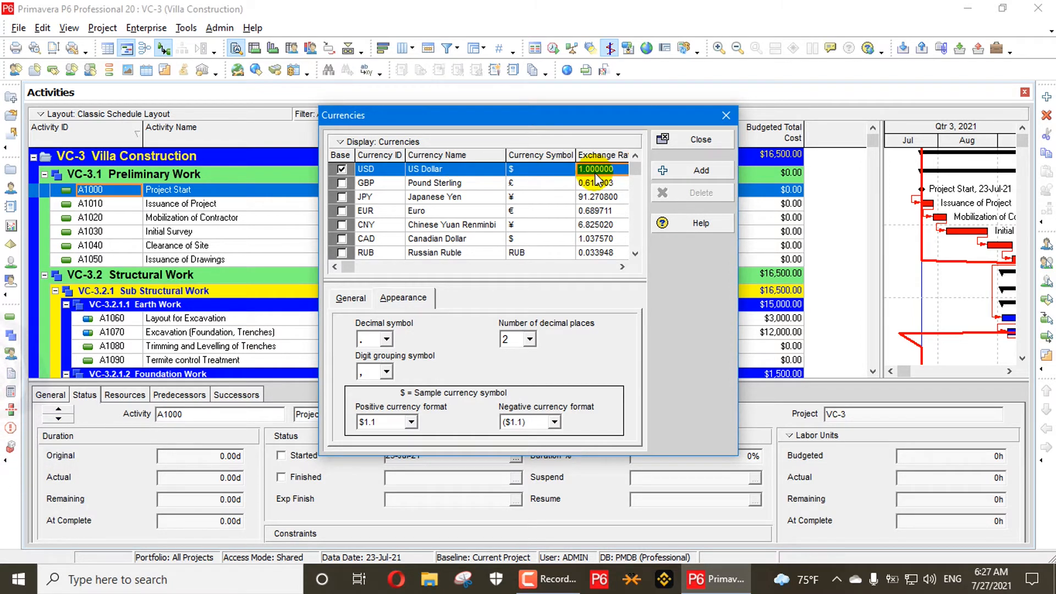
left_click_drag(635, 168, 633, 167)
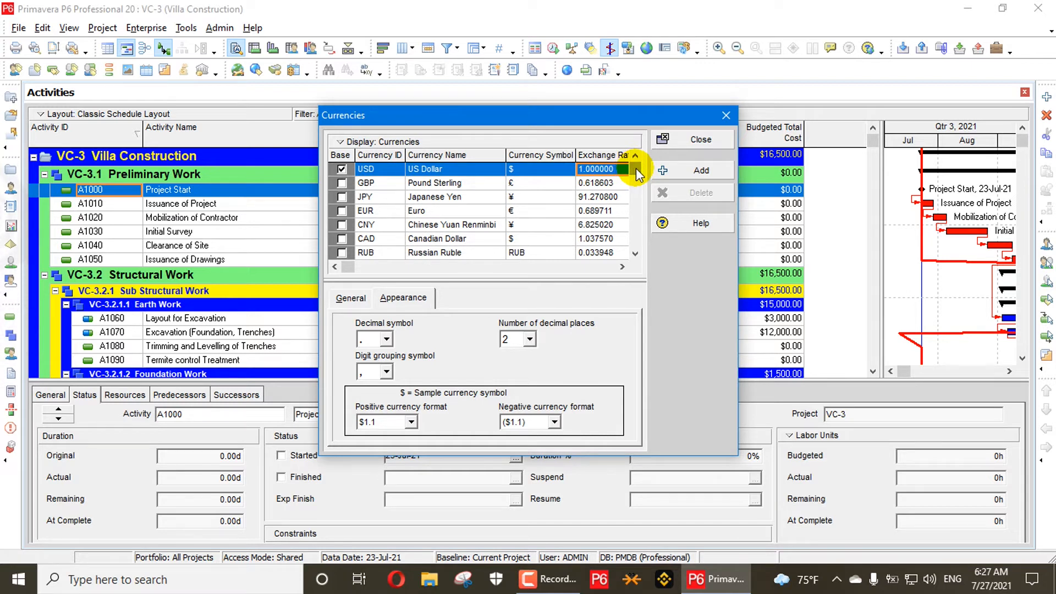
scroll(556, 196, "down", 10)
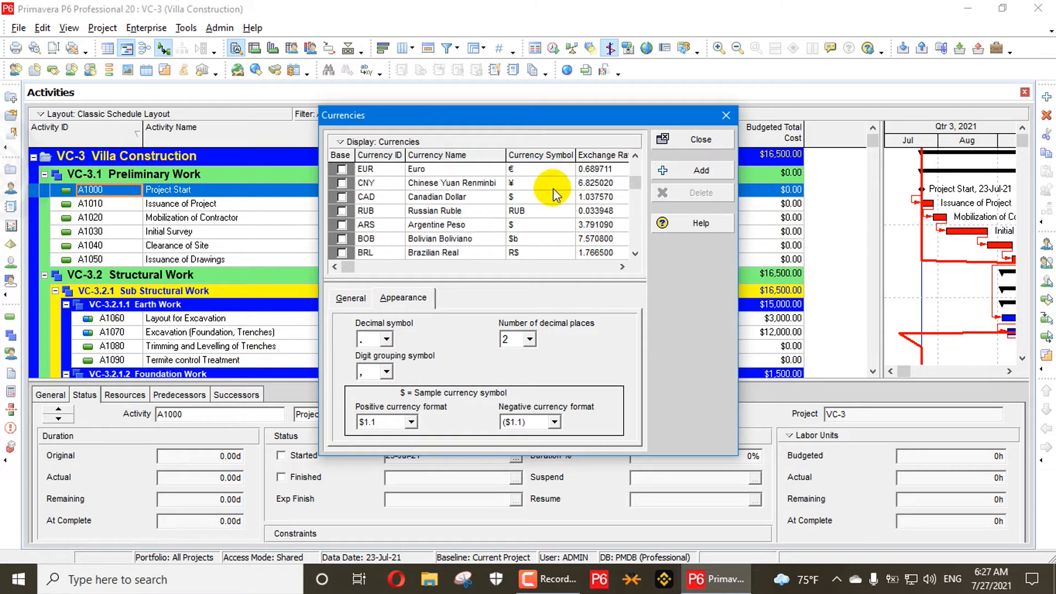
scroll(515, 220, "down", 2)
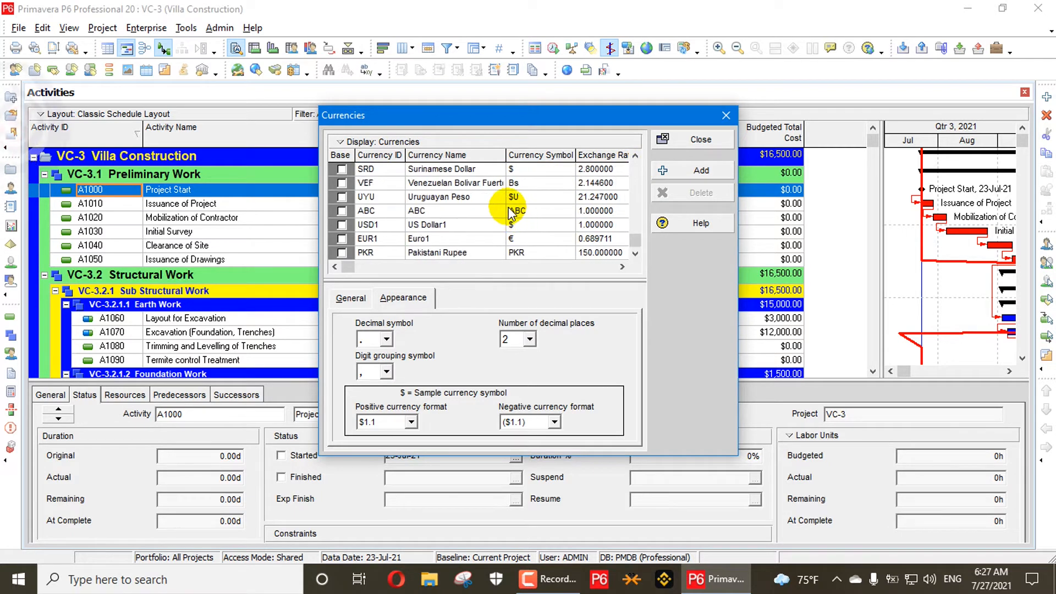
left_click(385, 253)
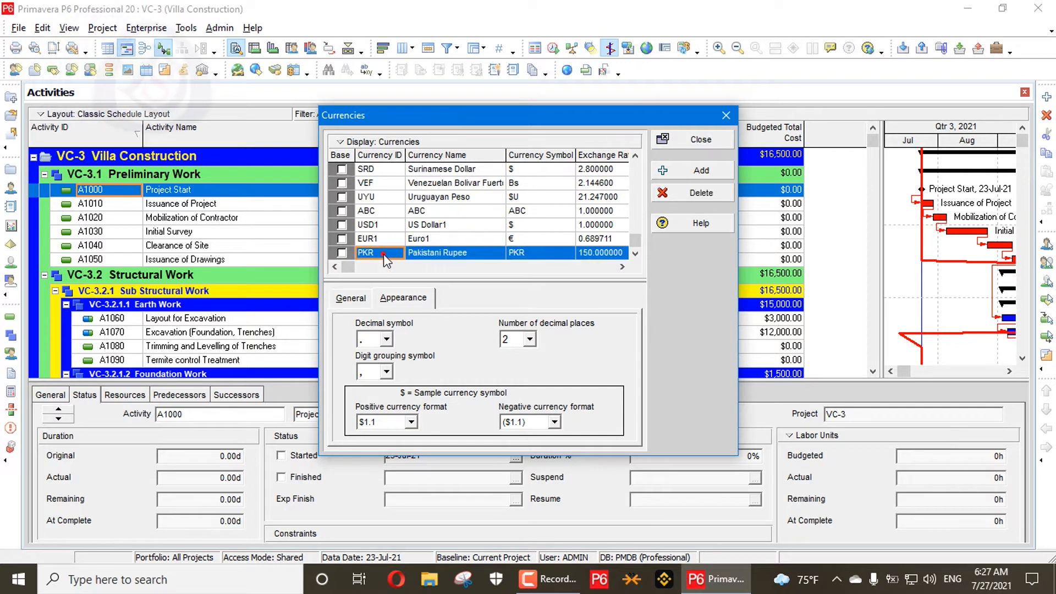
left_click(458, 239)
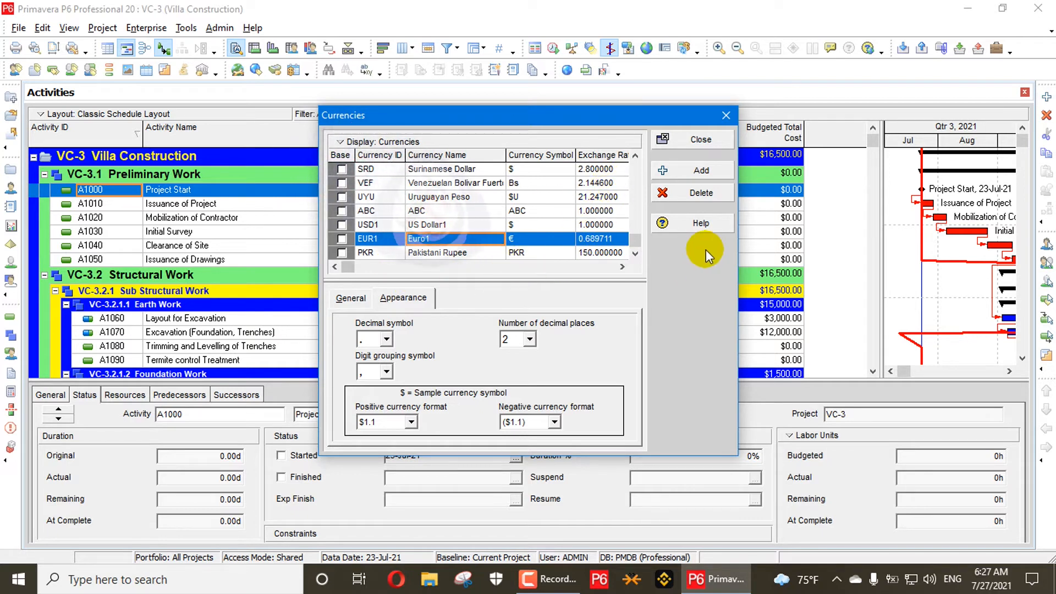
Step: Add a new currency named ABC1 with the currency ID AB
left_click(710, 168)
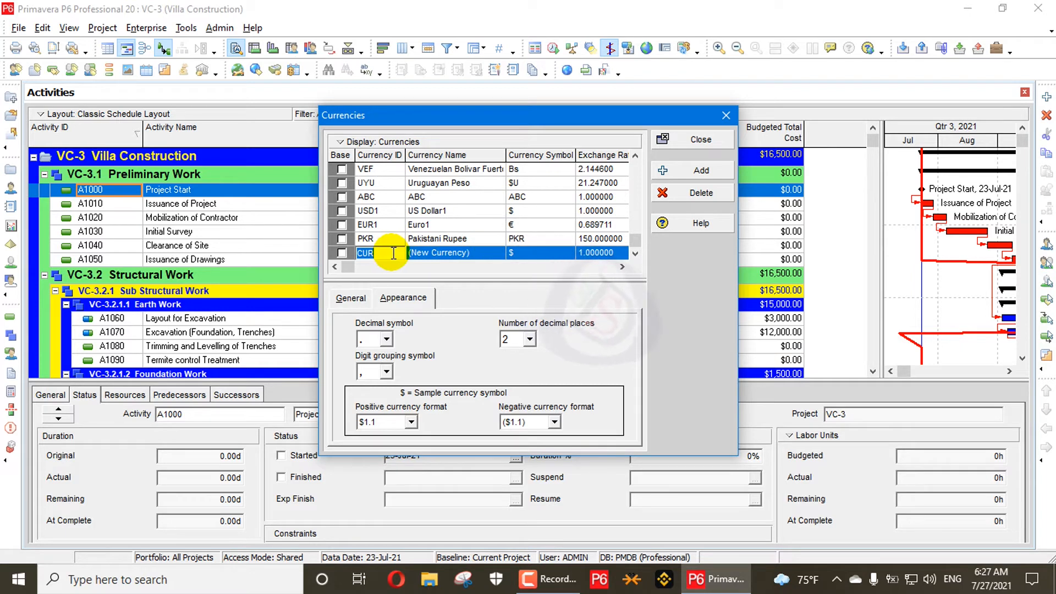
left_click(449, 253)
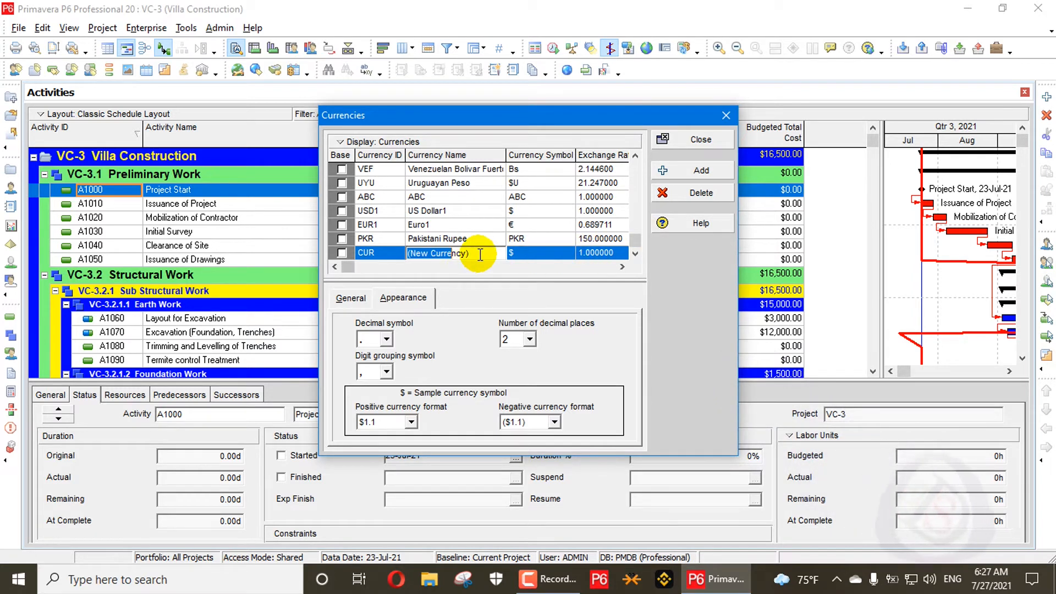
left_click_drag(478, 254, 367, 258)
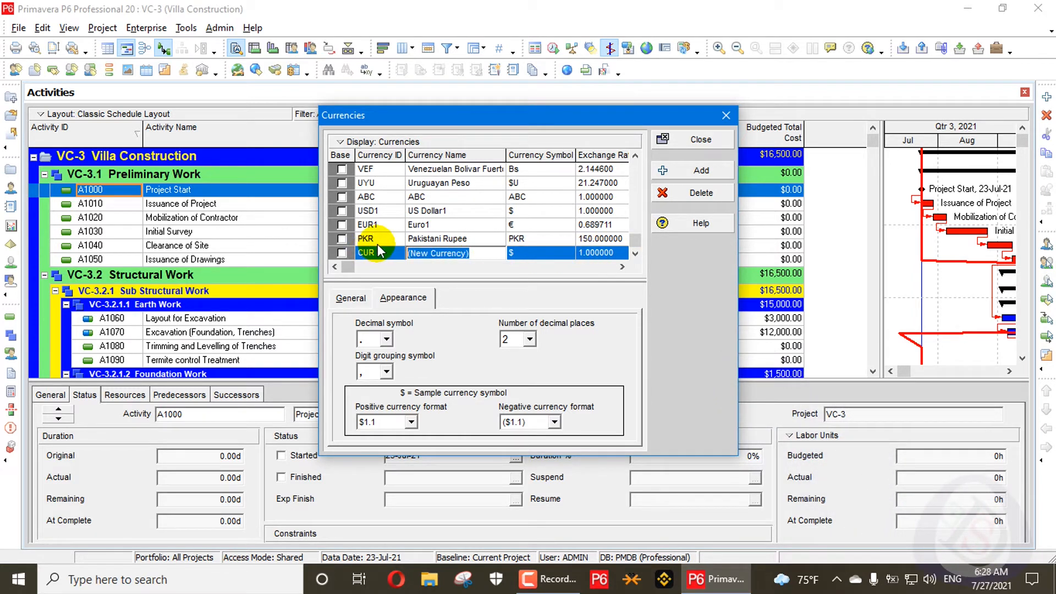
type("ABC")
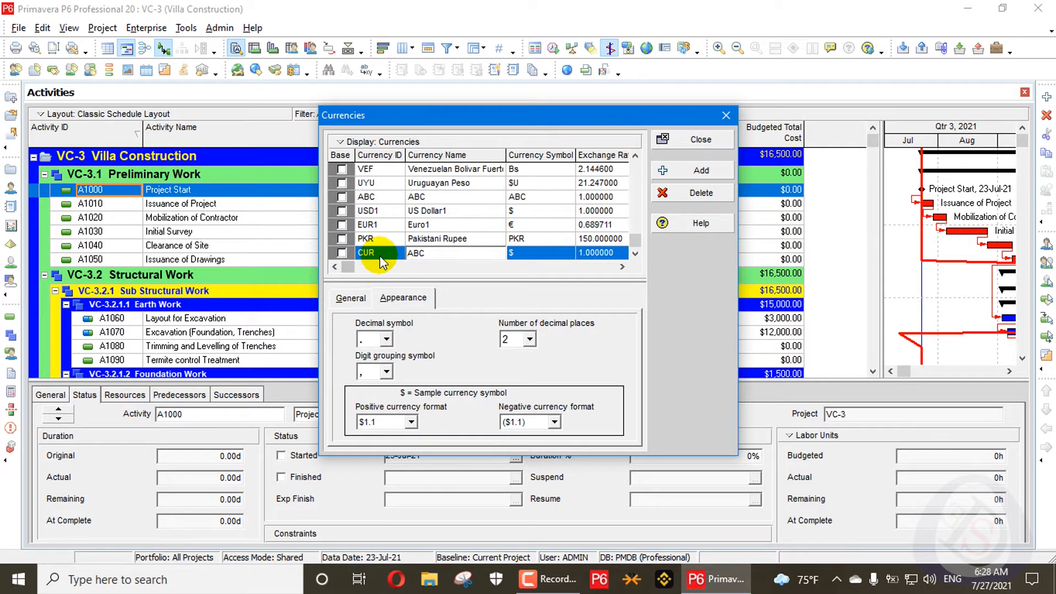
left_click(380, 255)
left_click(535, 313)
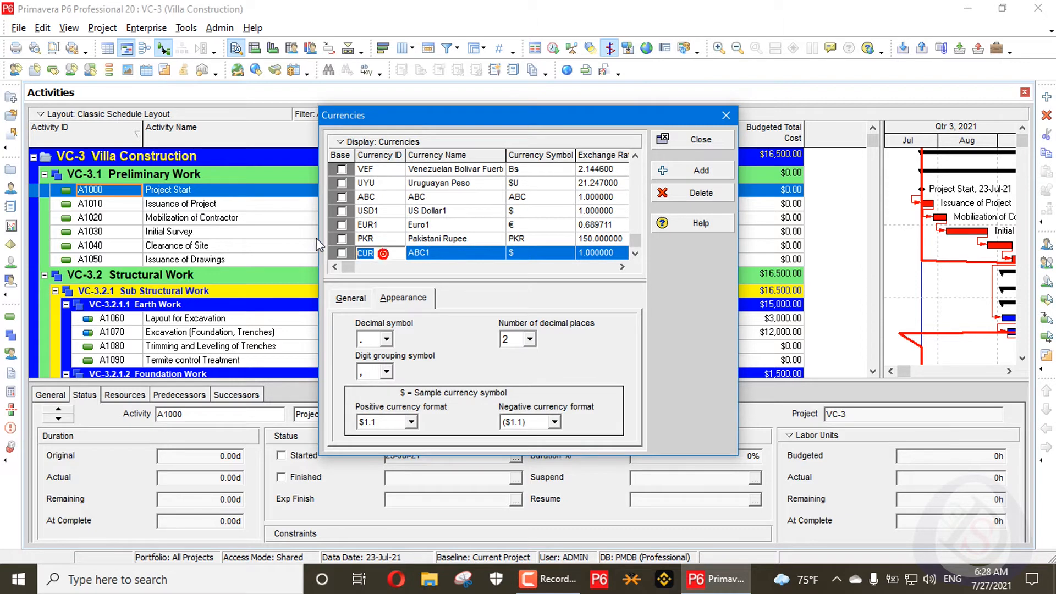
Step: Give the ABC1 currency the symbol AB and an exchange rate of 20, and close the currency list
left_click(527, 252)
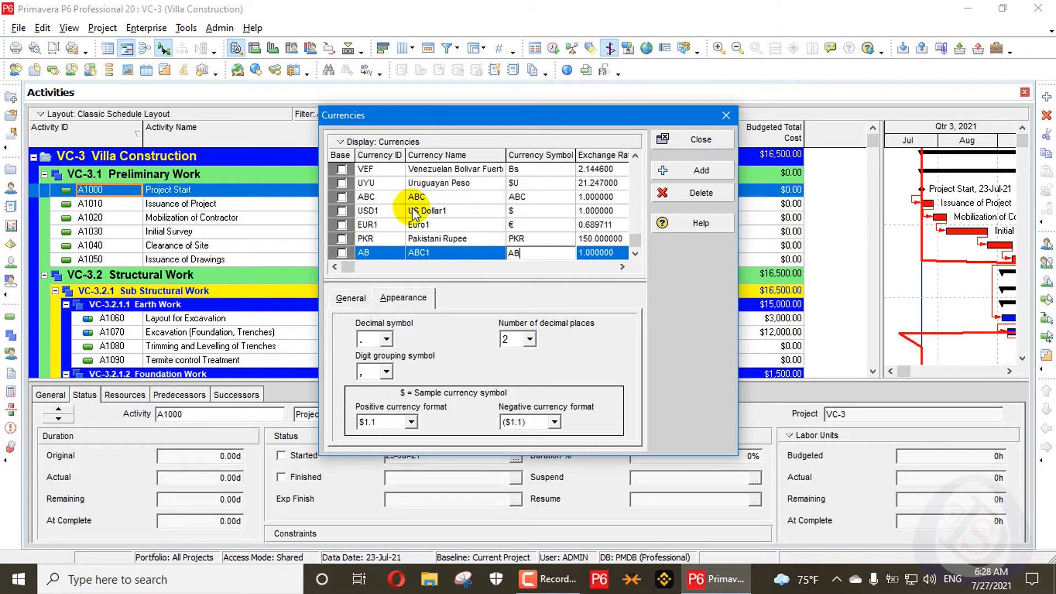
left_click(601, 253)
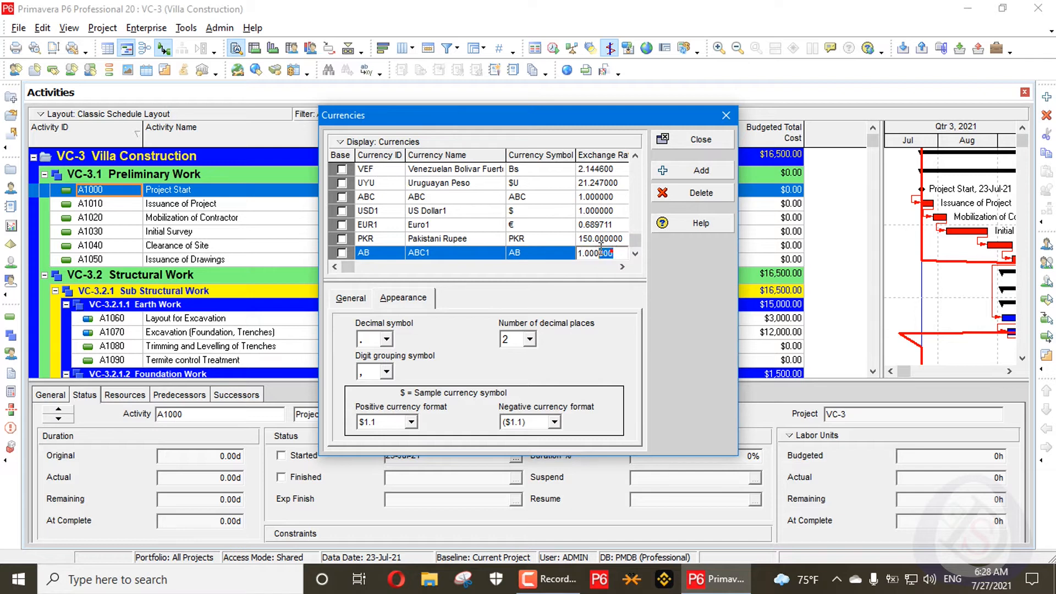
type("20")
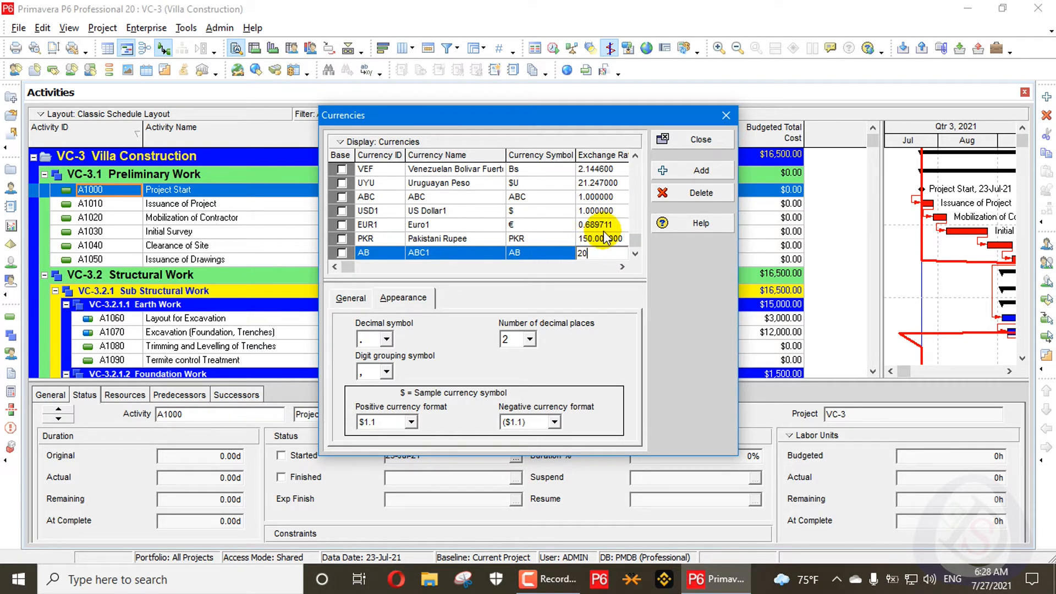
left_click(699, 140)
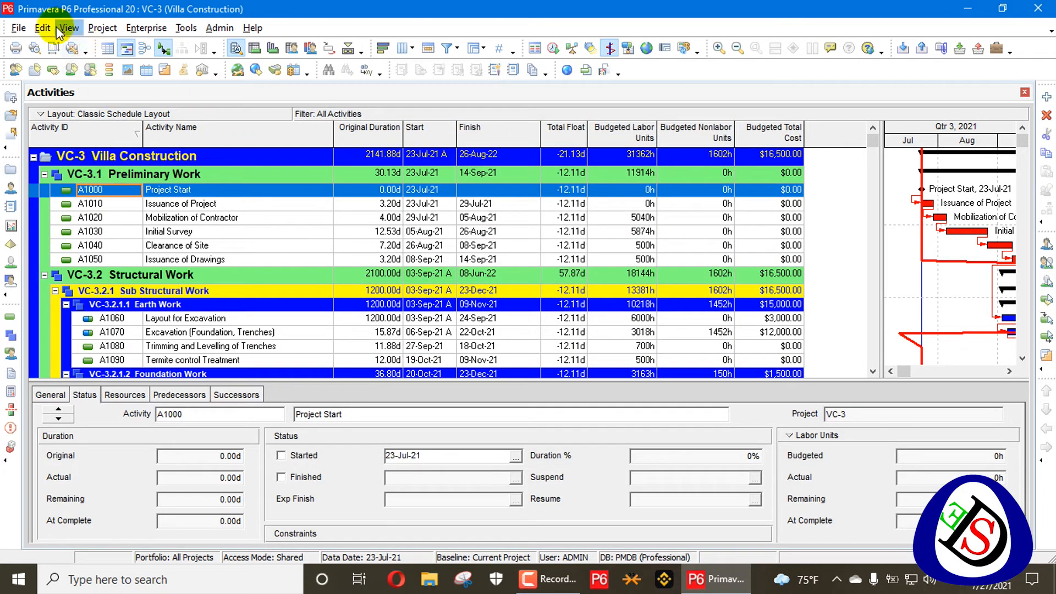
Step: Set the currency for viewing monetary values to ABC1 in the user preferences
left_click(43, 27)
left_click(82, 45)
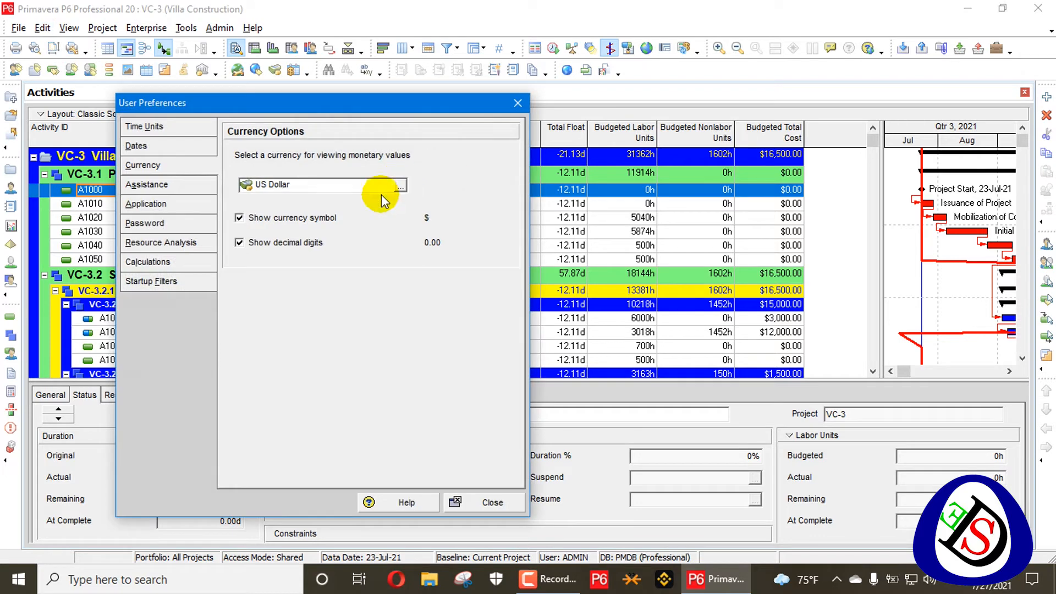
left_click(401, 187)
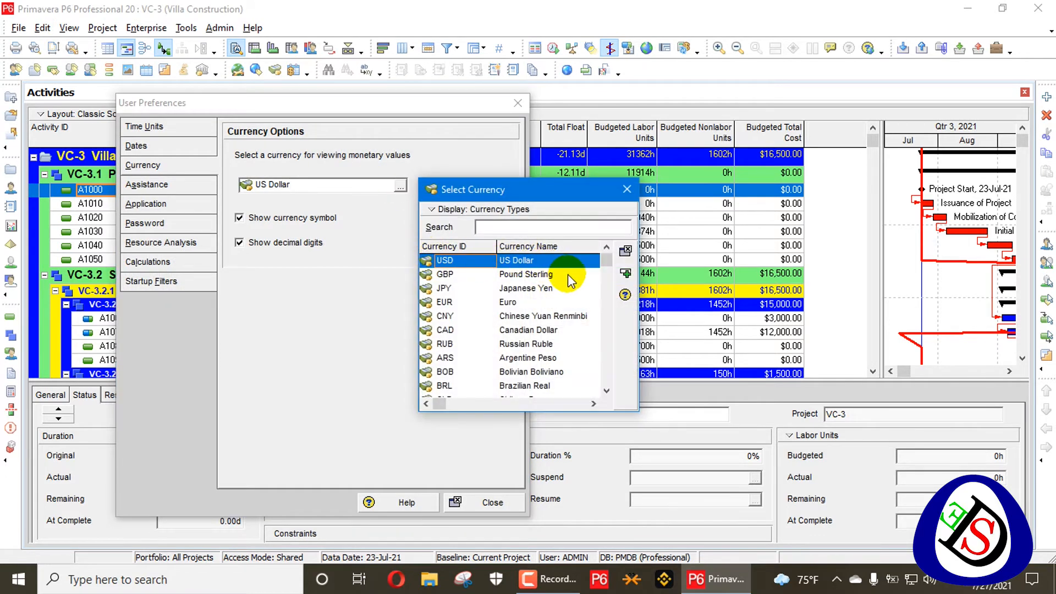
left_click(605, 337)
left_click_drag(606, 337, 608, 391)
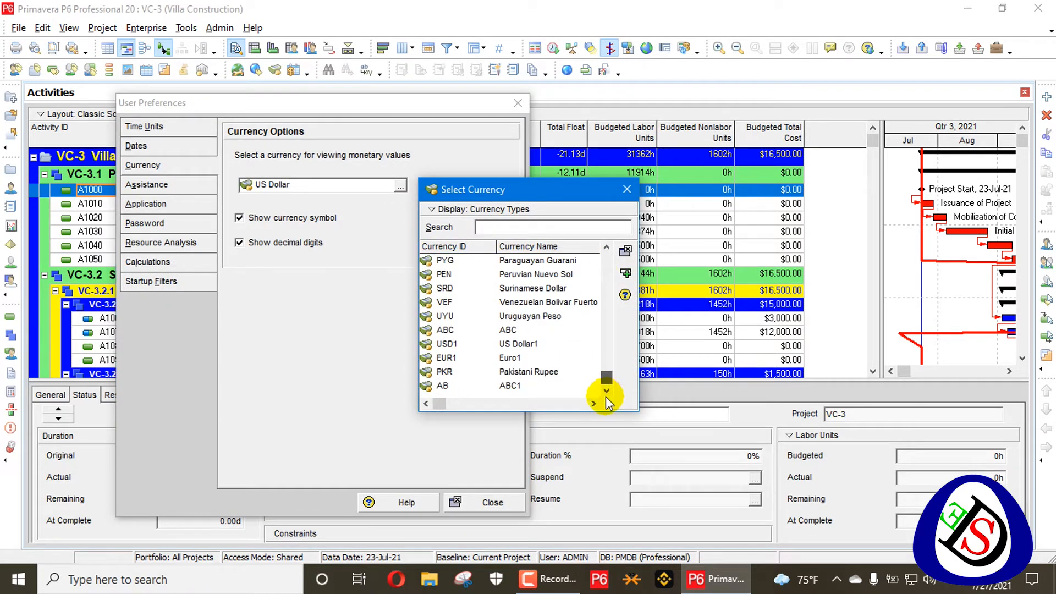
left_click(502, 388)
left_click_drag(582, 192, 482, 175)
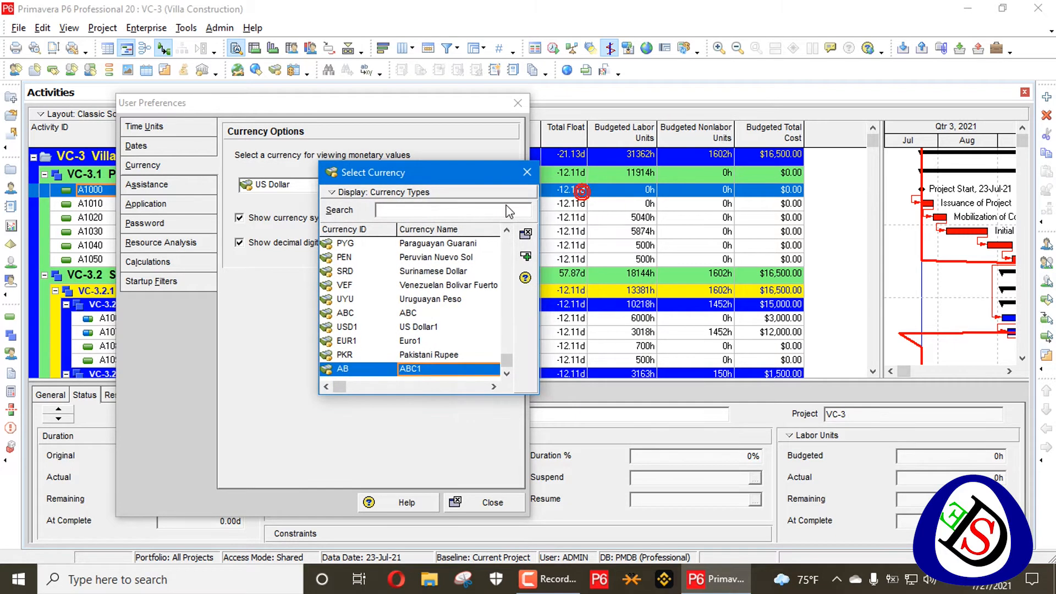
left_click(526, 257)
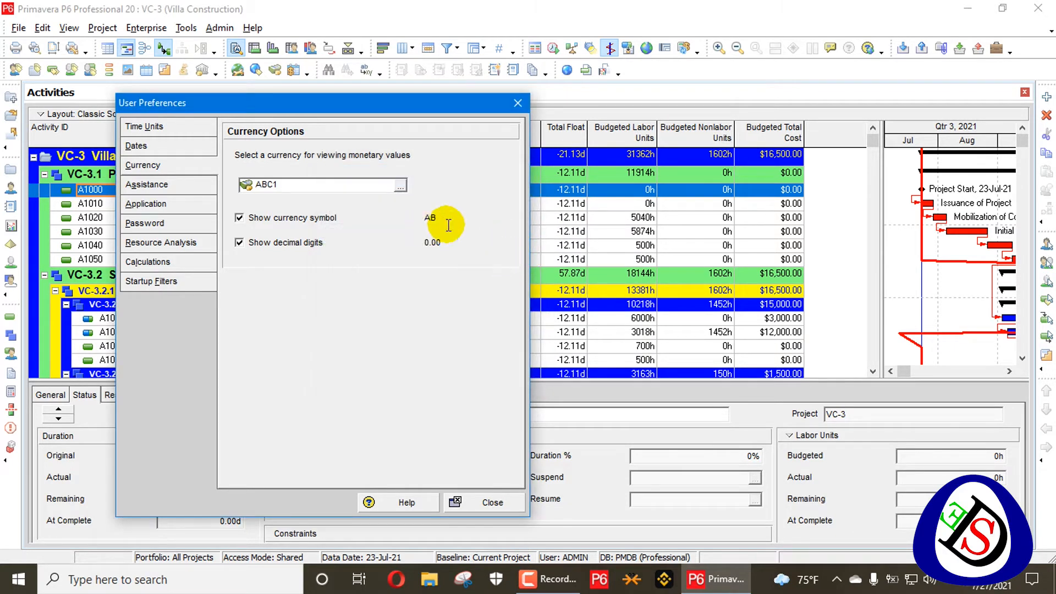
left_click(492, 503)
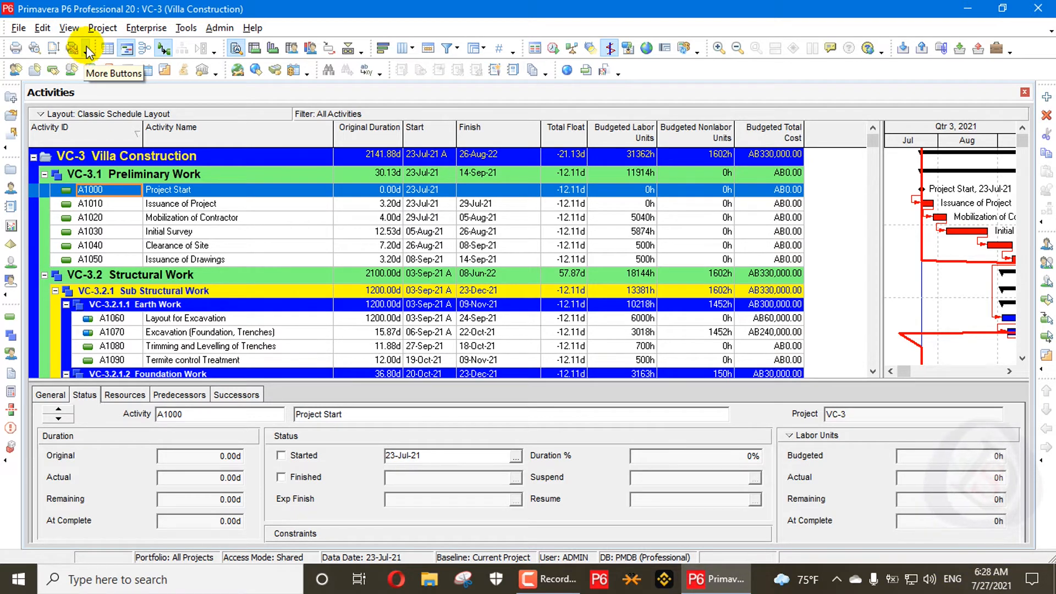
Step: Reopen the Currencies list and review the exchange rate and symbol of ABC1
left_click(218, 28)
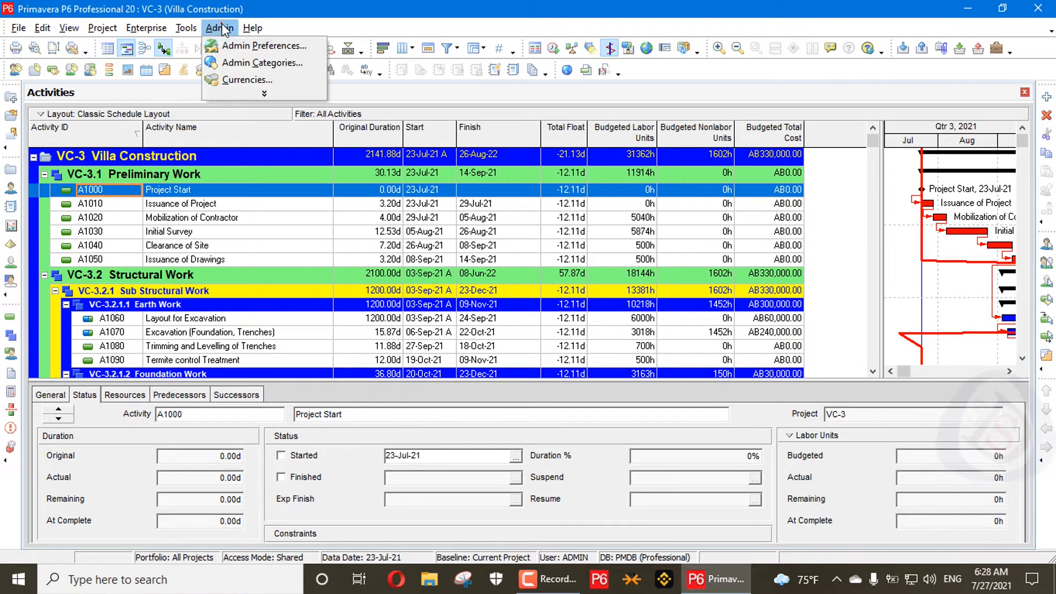
mouse_move(55, 34)
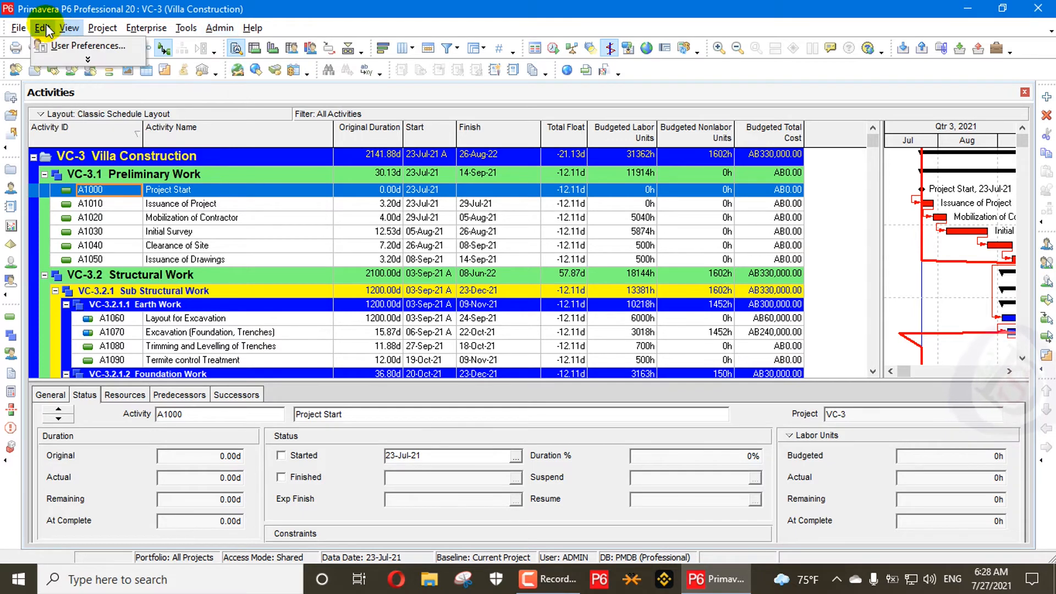
mouse_move(219, 27)
left_click(231, 80)
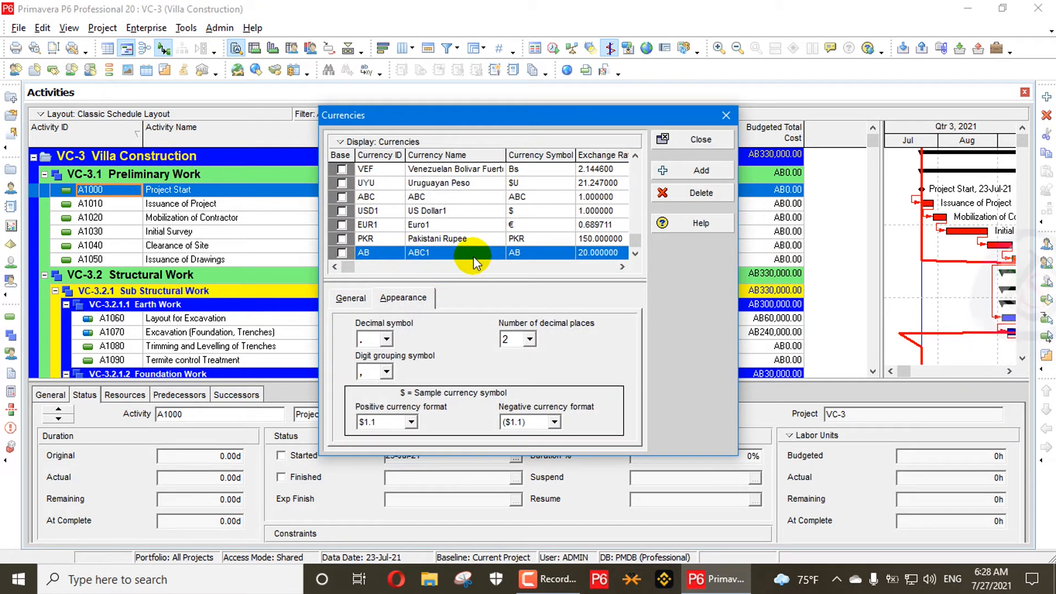
left_click(610, 256)
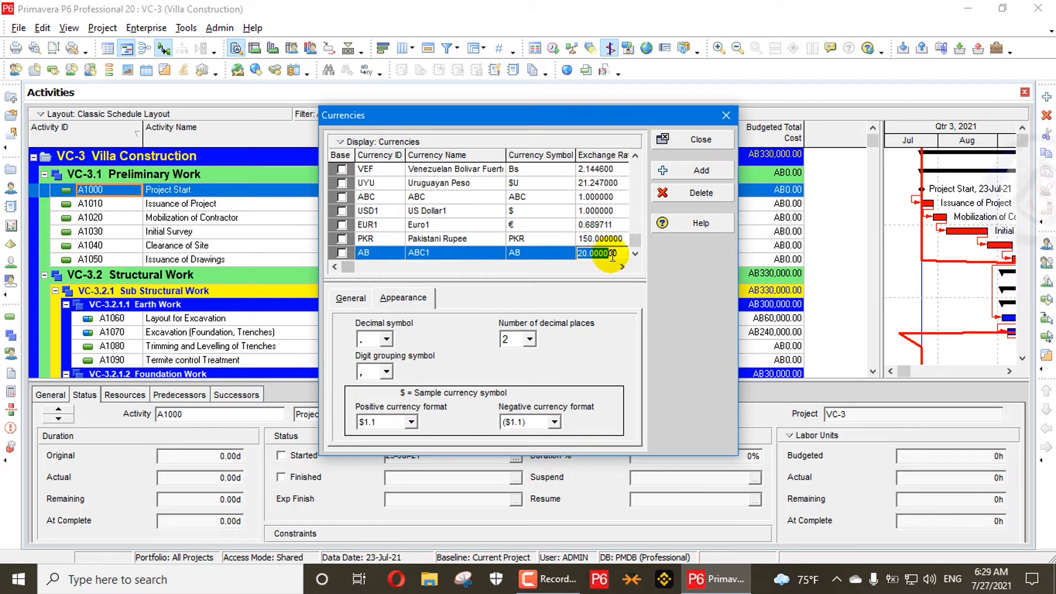
left_click_drag(613, 256, 573, 252)
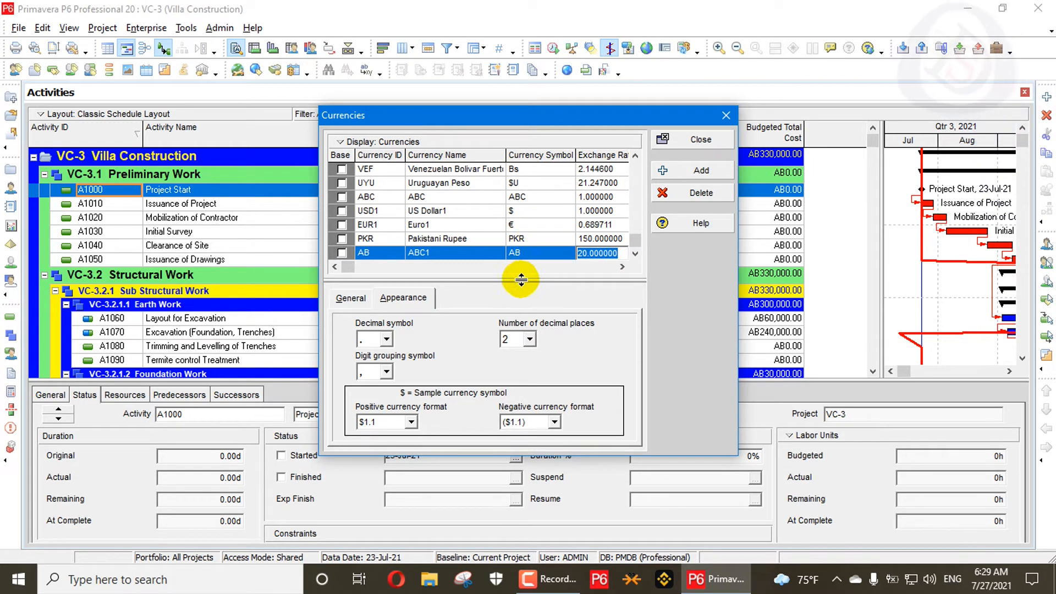
left_click(530, 255)
left_click(530, 255)
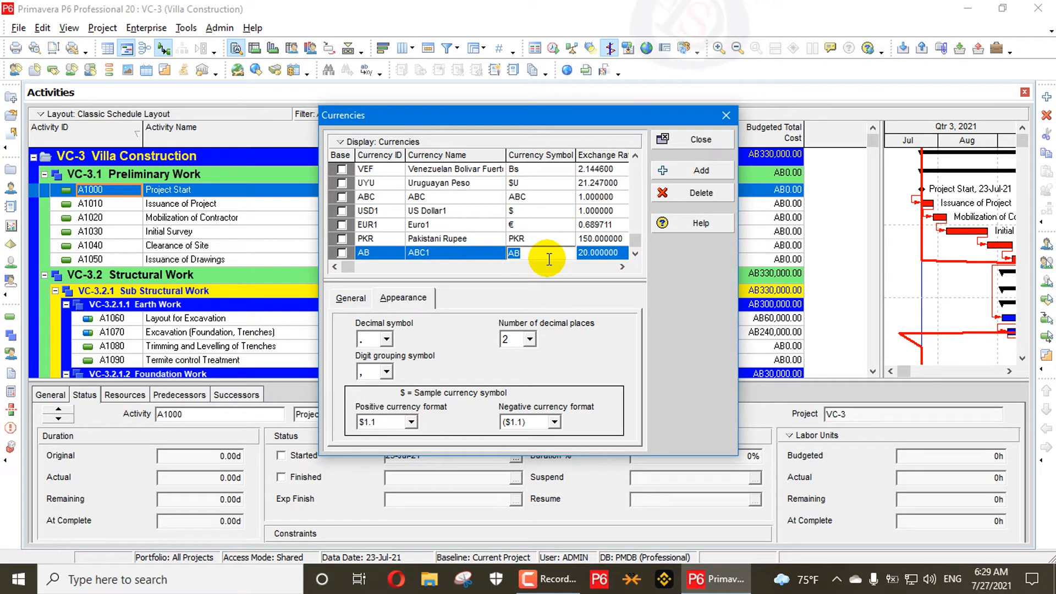
Step: Review the decimal symbol, digit grouping symbol and decimal places options of the ABC1 currency
left_click(385, 340)
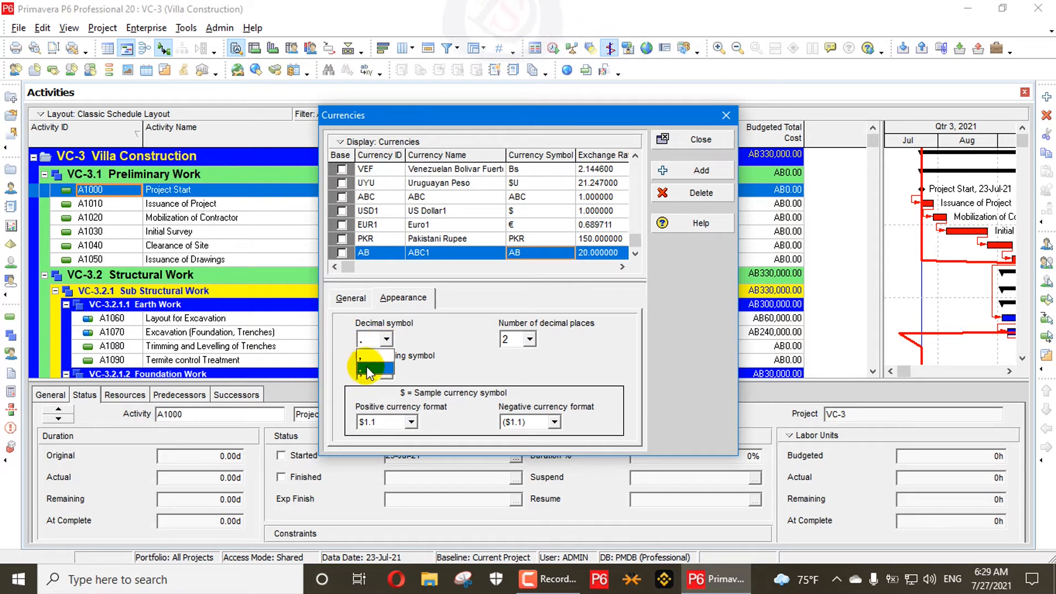
left_click(477, 324)
left_click(388, 373)
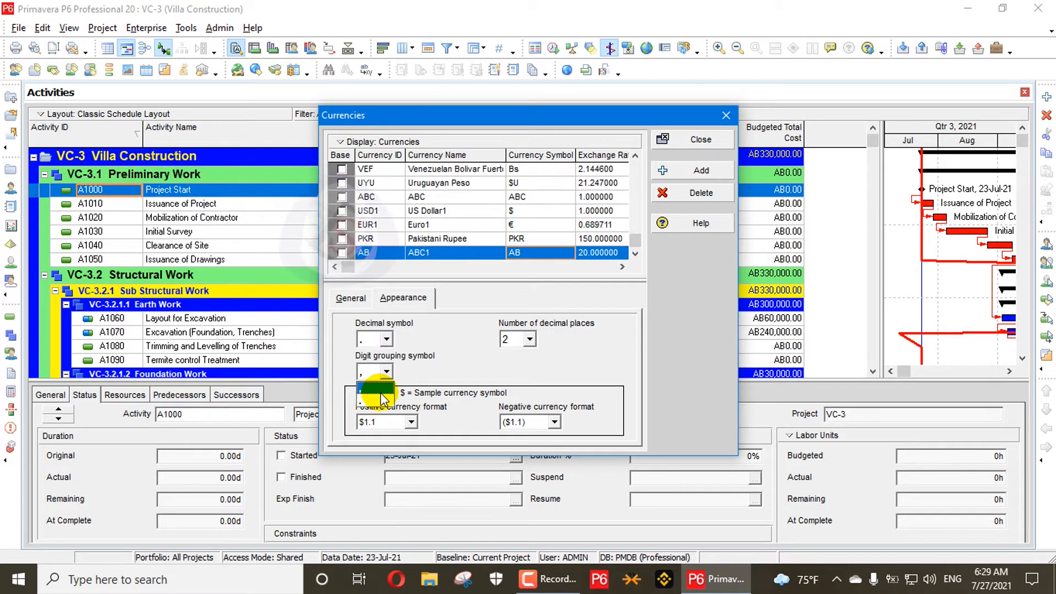
left_click(383, 396)
left_click(530, 340)
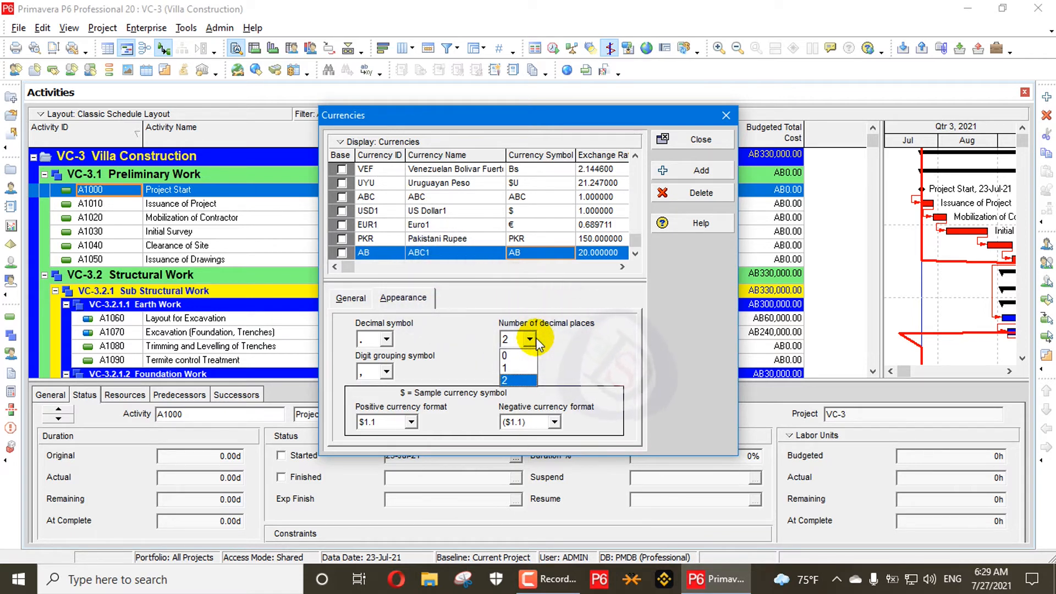
left_click(517, 380)
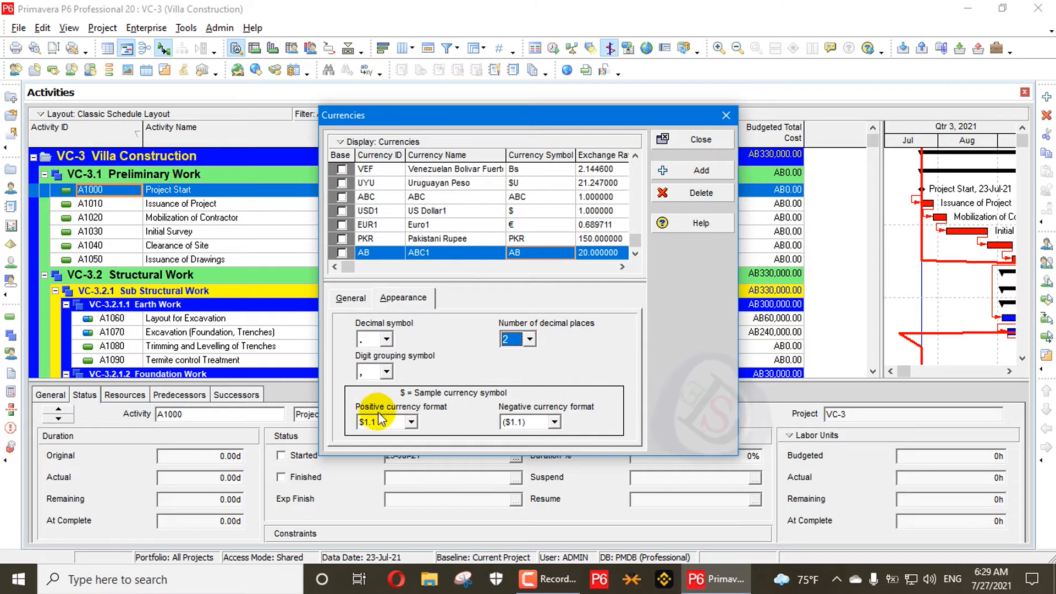
Step: Review the negative and positive currency format options of ABC1, along with its general details
left_click(550, 423)
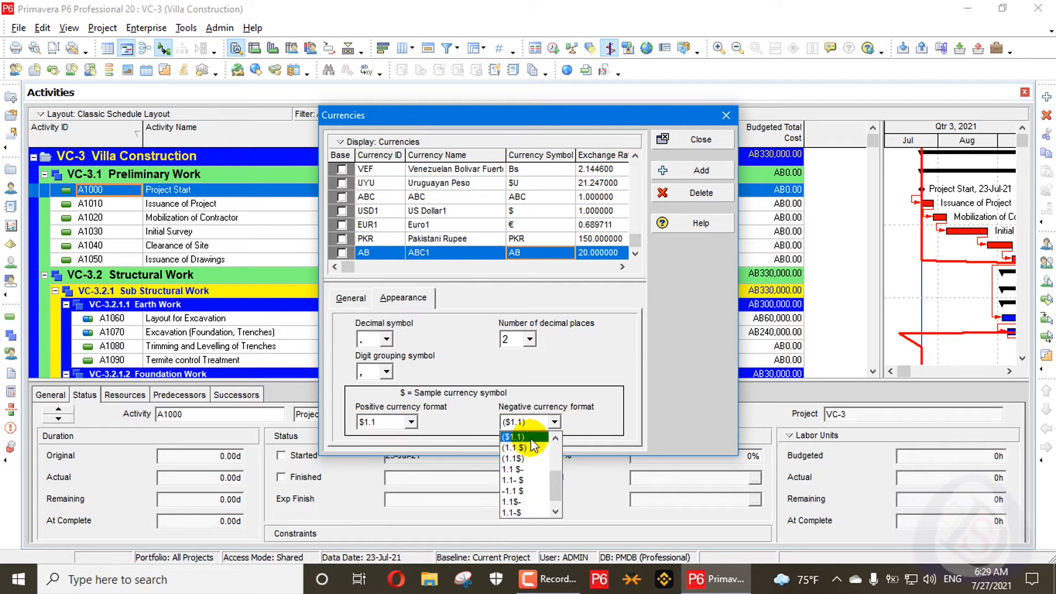
left_click(531, 439)
left_click(411, 421)
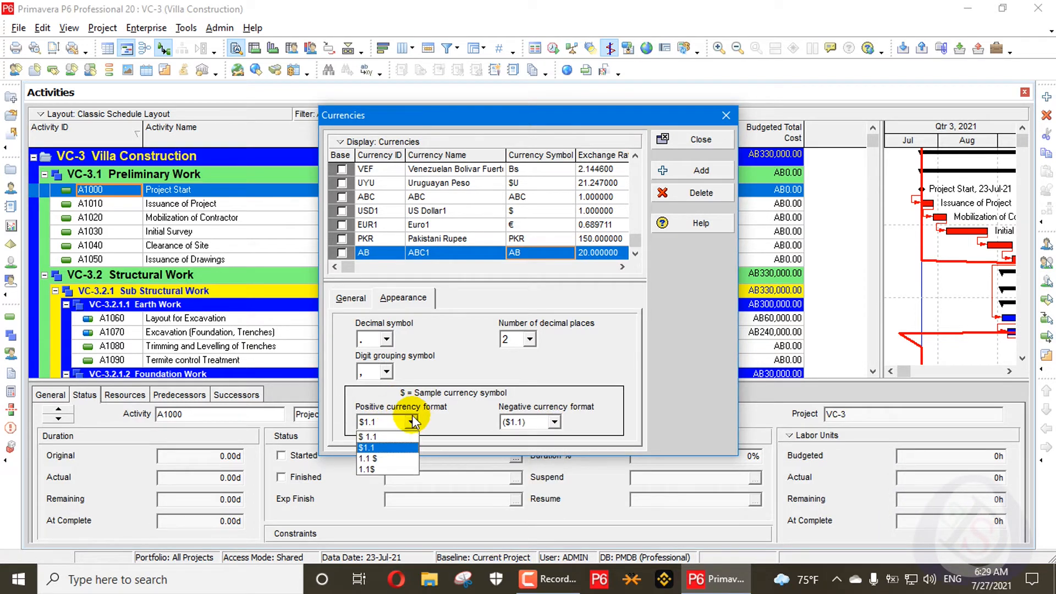
left_click(382, 450)
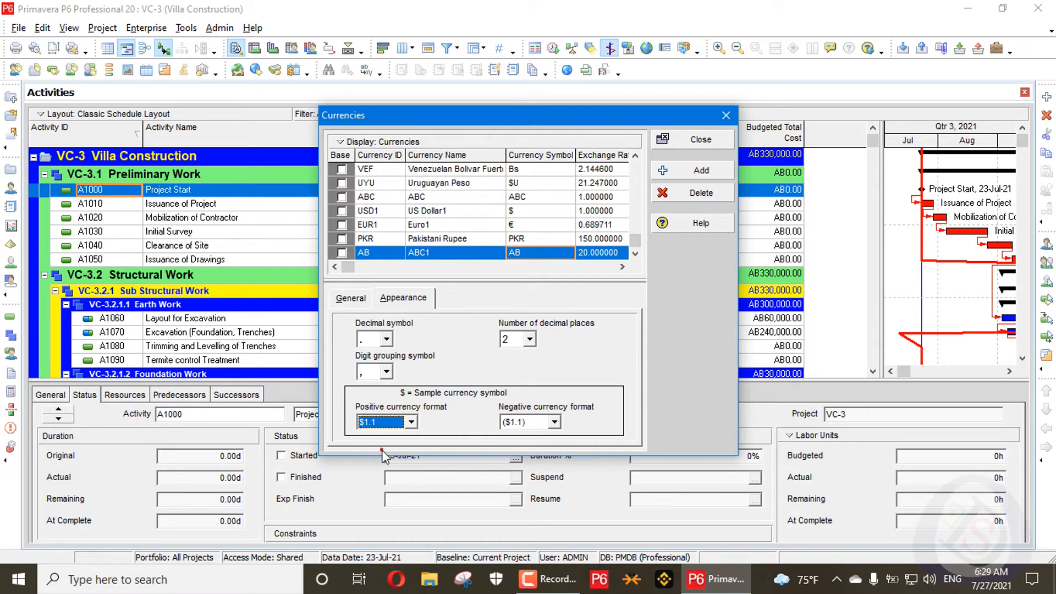
left_click(411, 422)
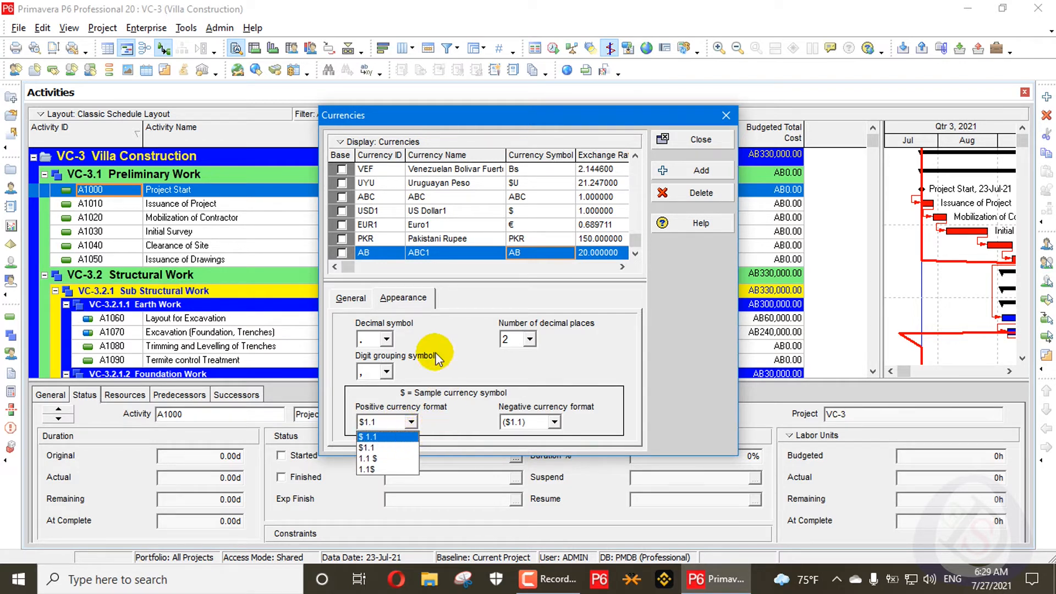
left_click(349, 298)
left_click(349, 298)
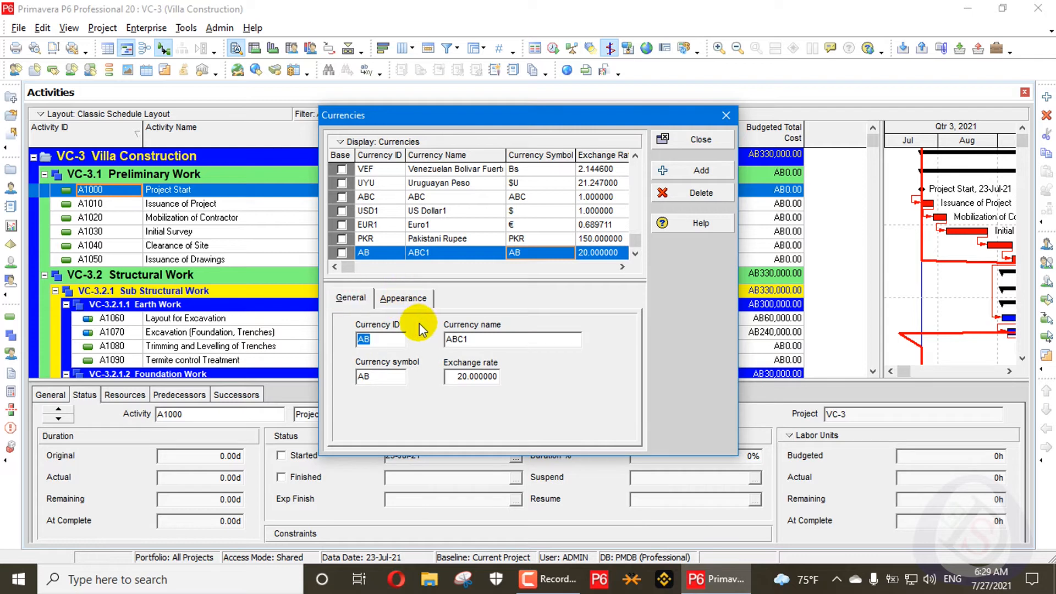
left_click(411, 298)
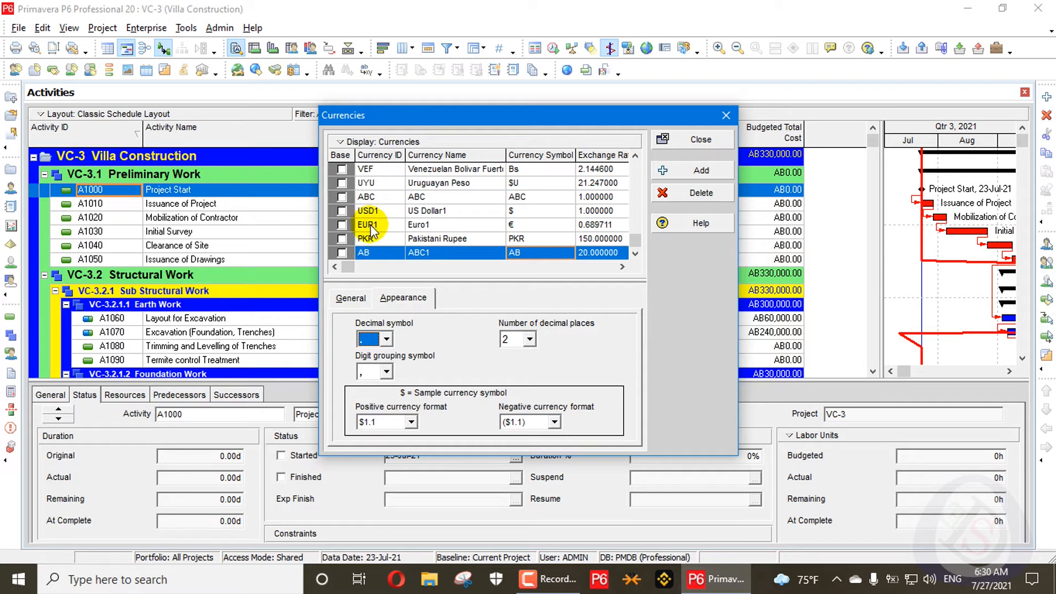
Step: Examine the base currency setting of US Dollar and Pound Sterling in the currency list
left_click(358, 187)
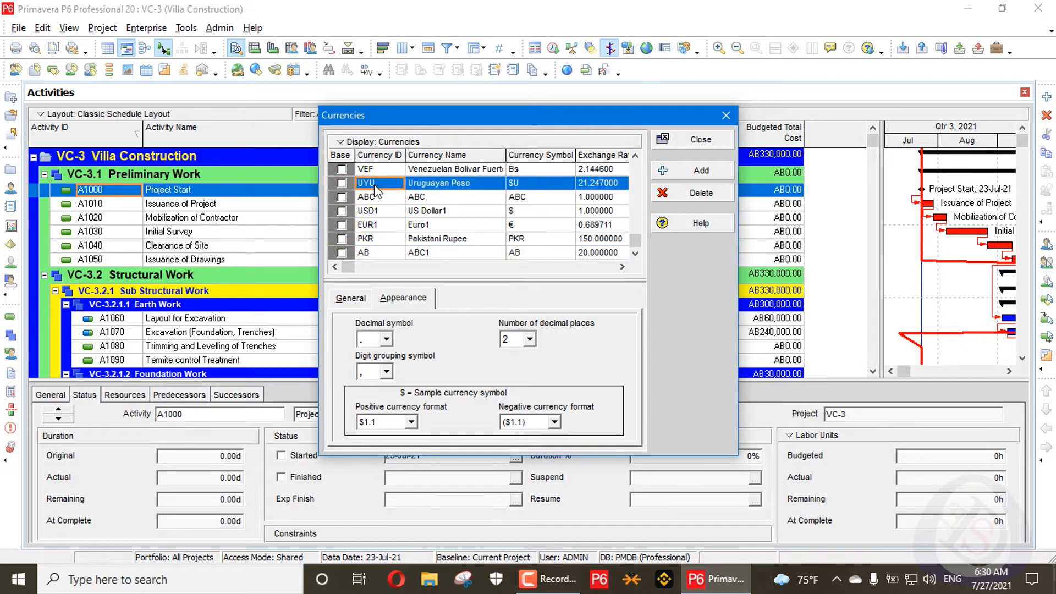
scroll(374, 184, "up", 10)
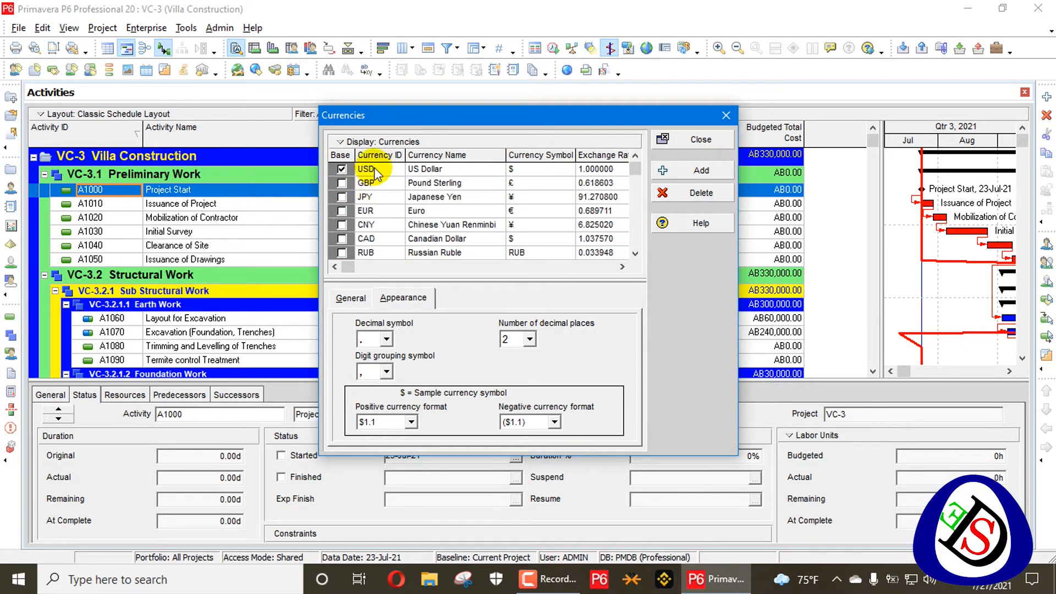
left_click(374, 169)
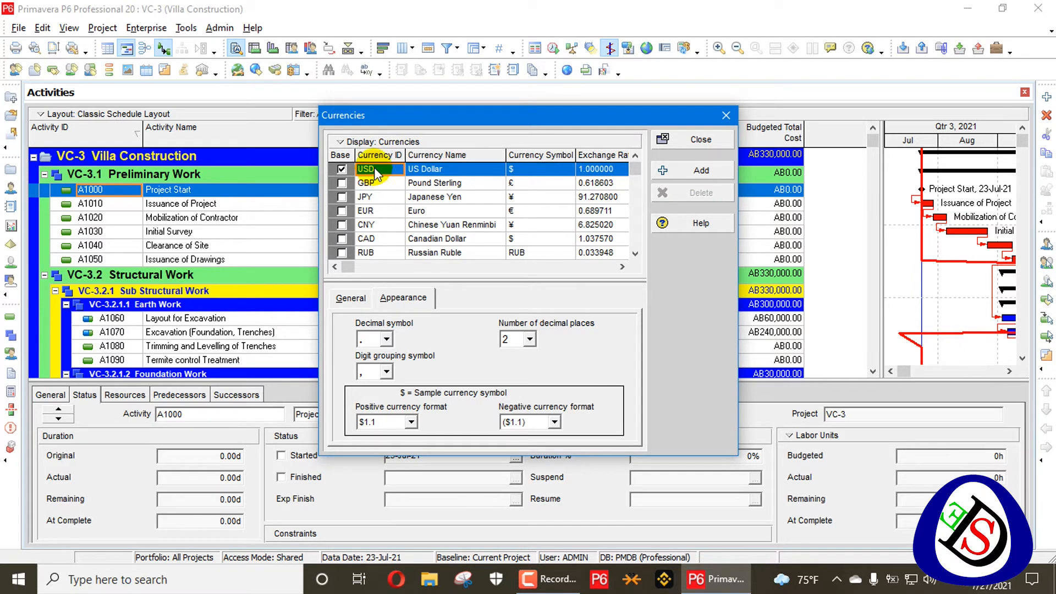
left_click(351, 183)
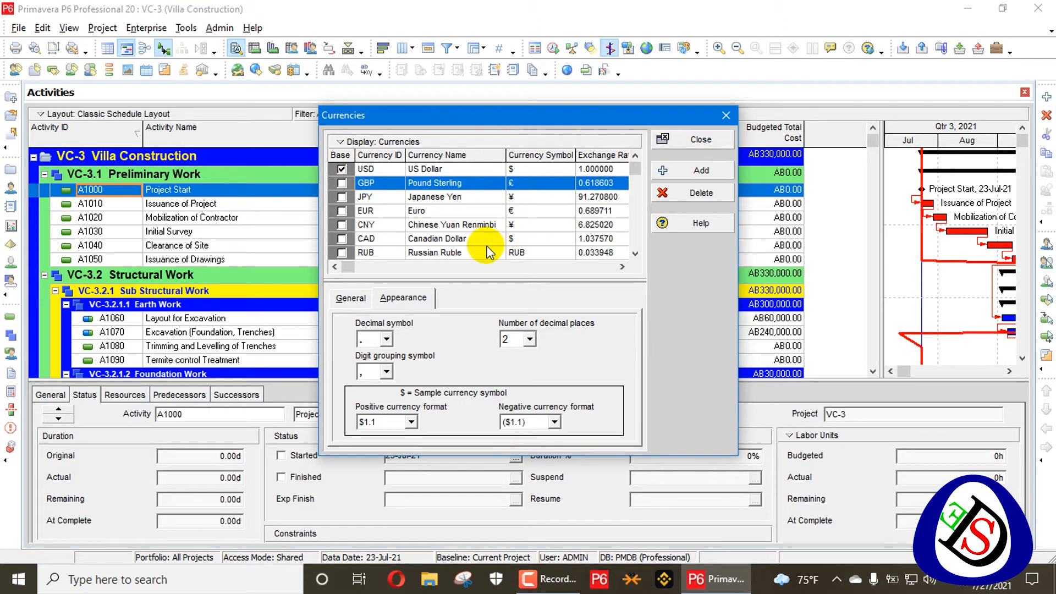
Step: Try to delete the ABC1 currency, and close the currency list
scroll(487, 251, "down", 10)
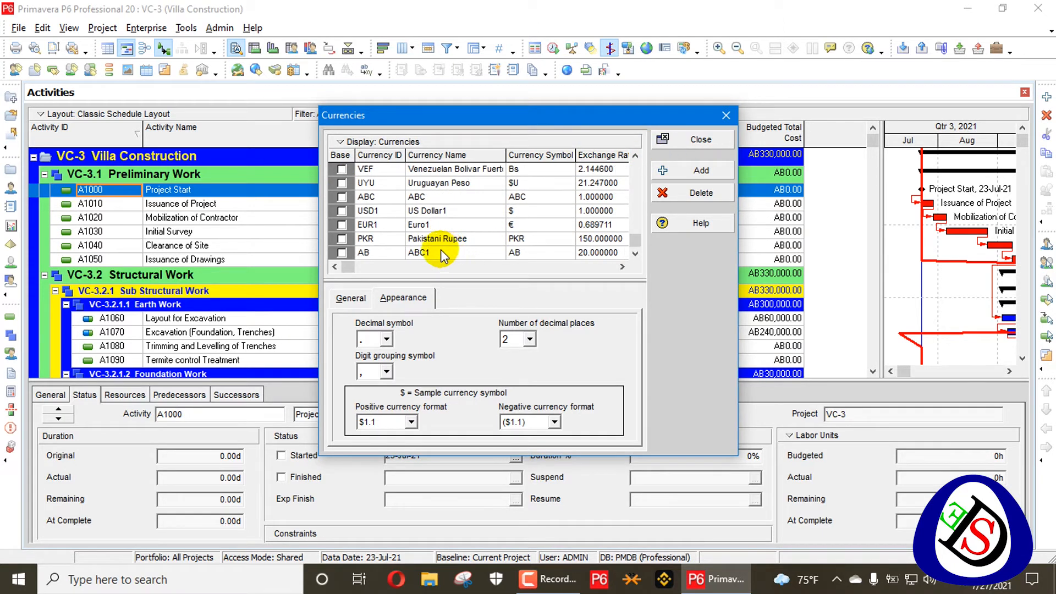
left_click(441, 251)
left_click(689, 193)
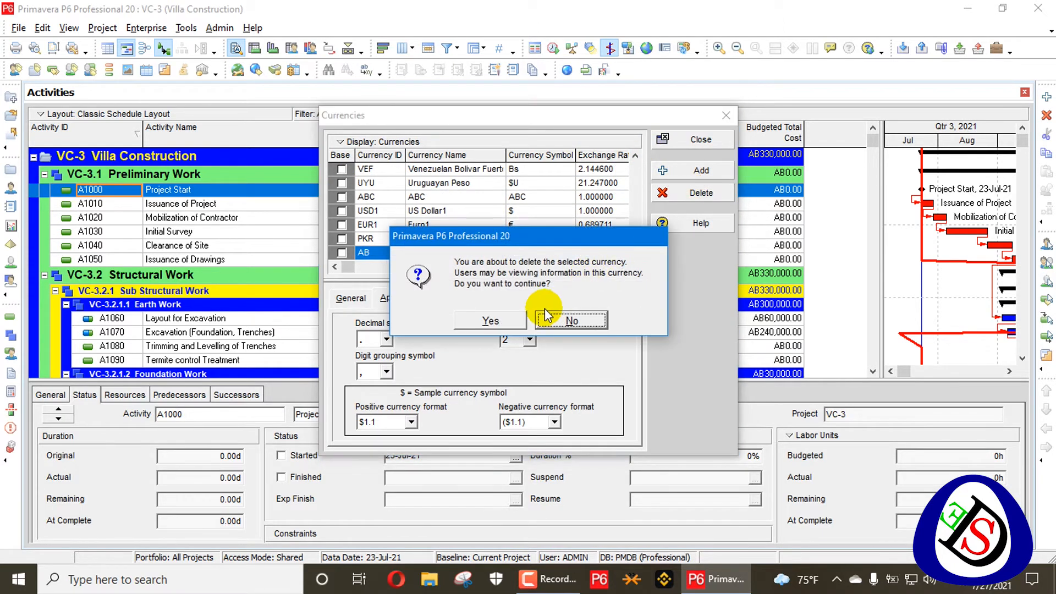
left_click(488, 320)
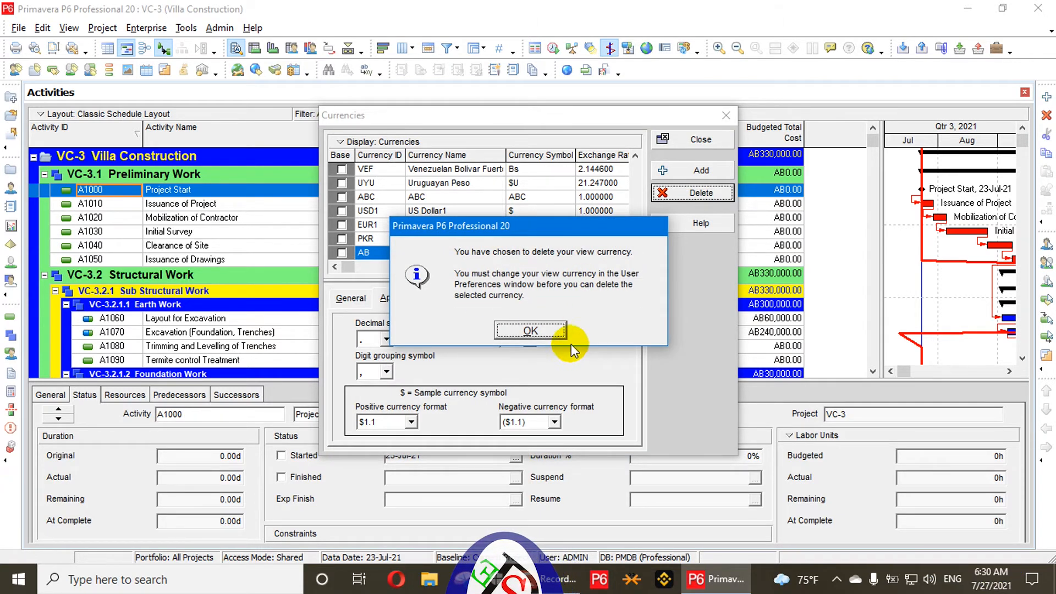
left_click(549, 332)
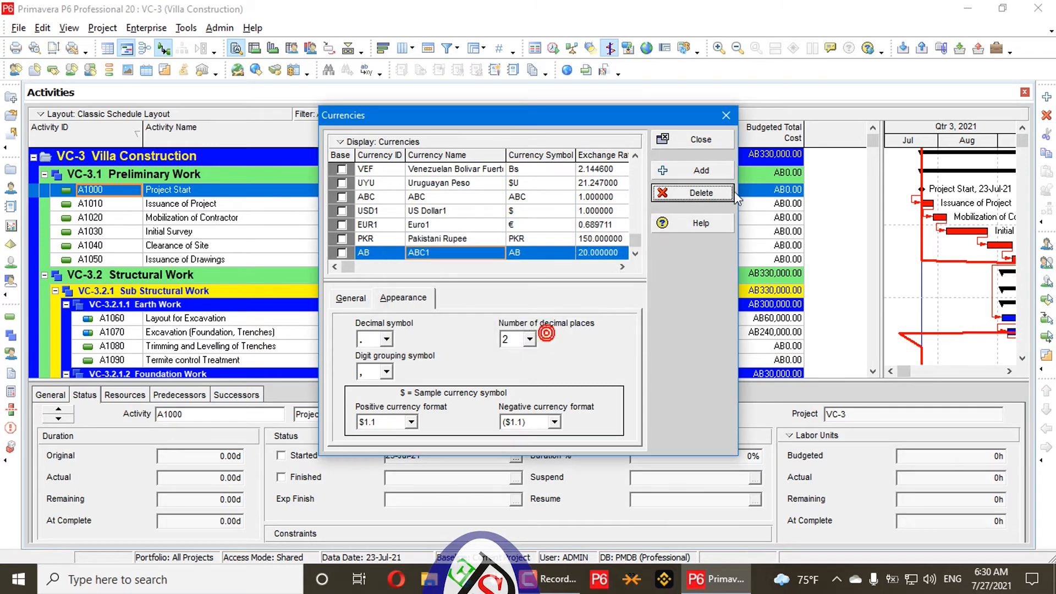
left_click(702, 141)
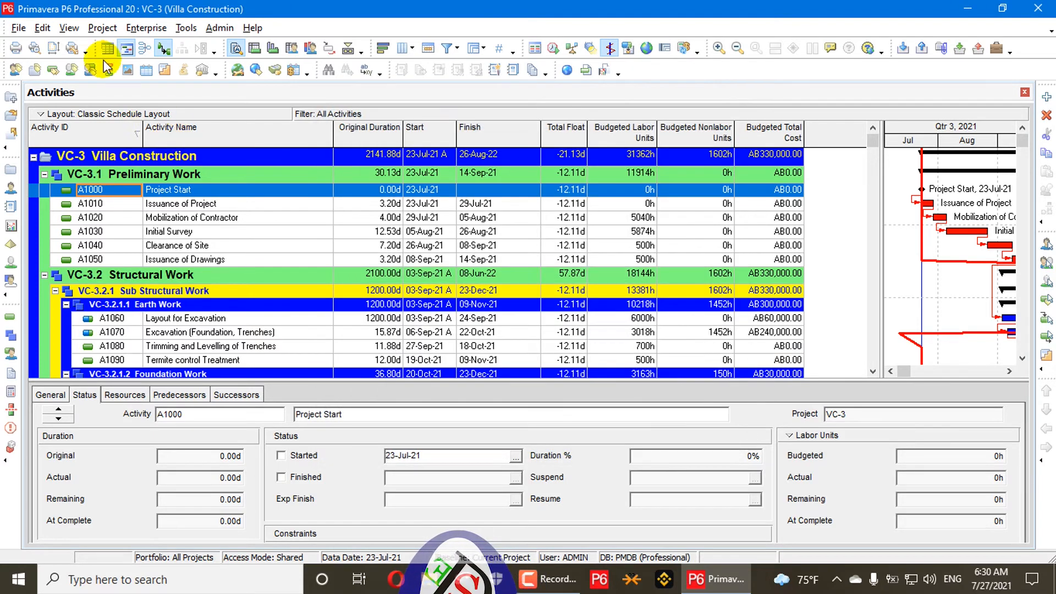
Step: Set the currency for viewing monetary values to US Dollar in the user preferences
left_click(43, 28)
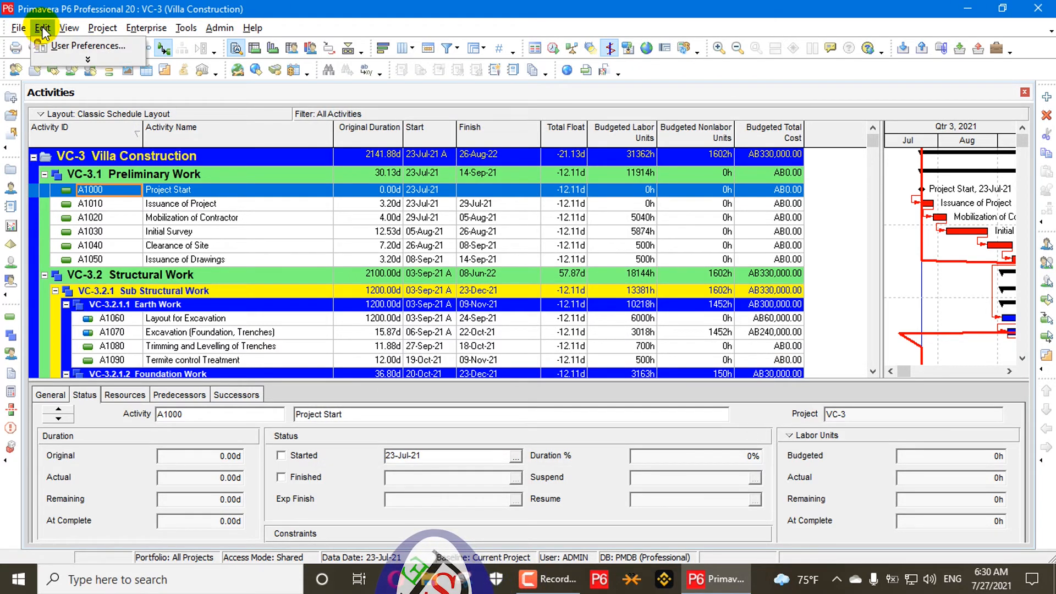
left_click(70, 49)
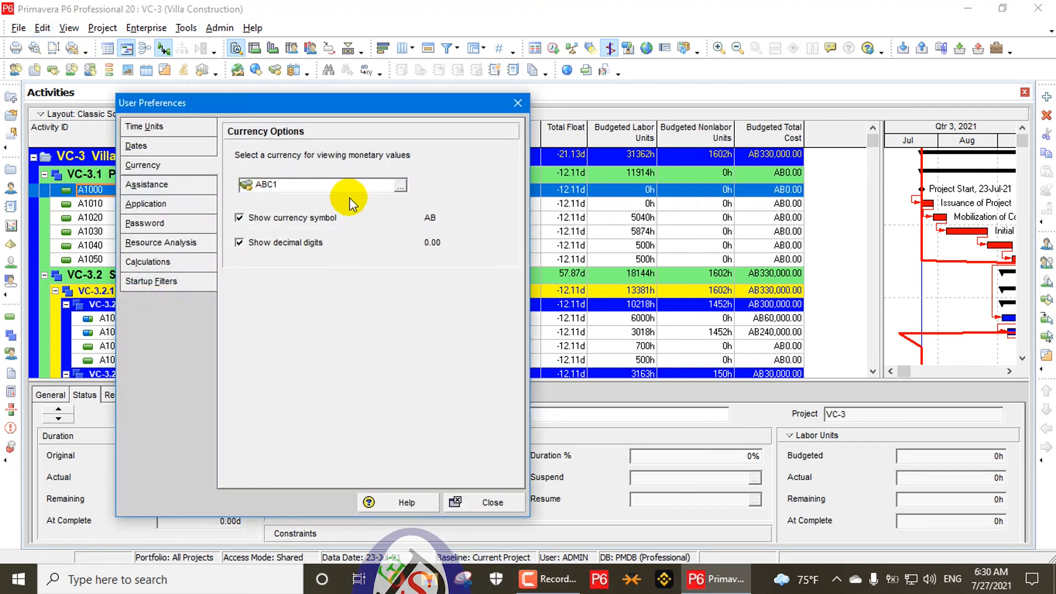
left_click(400, 185)
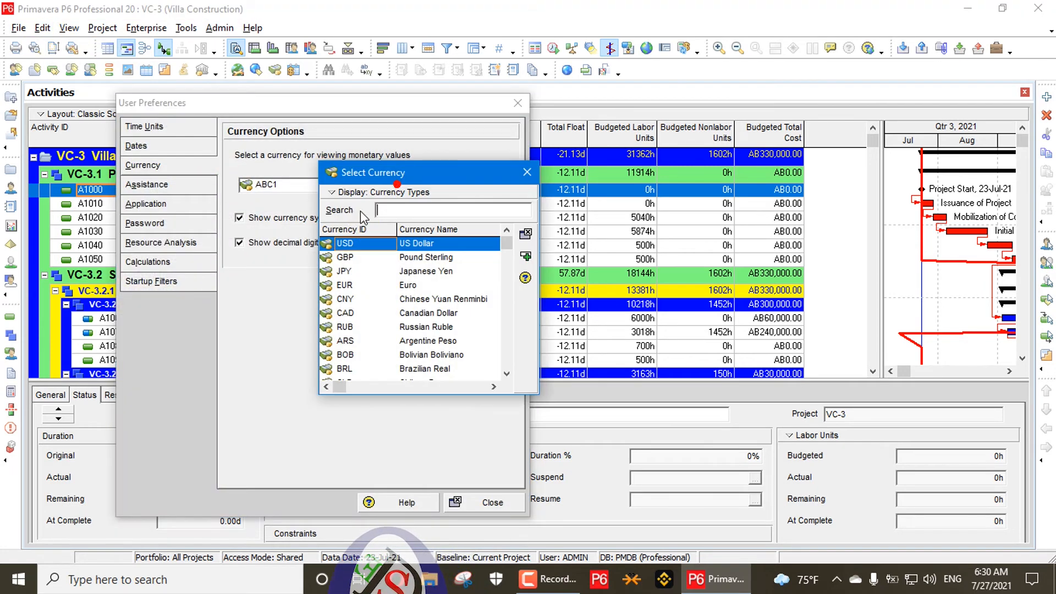
left_click(526, 256)
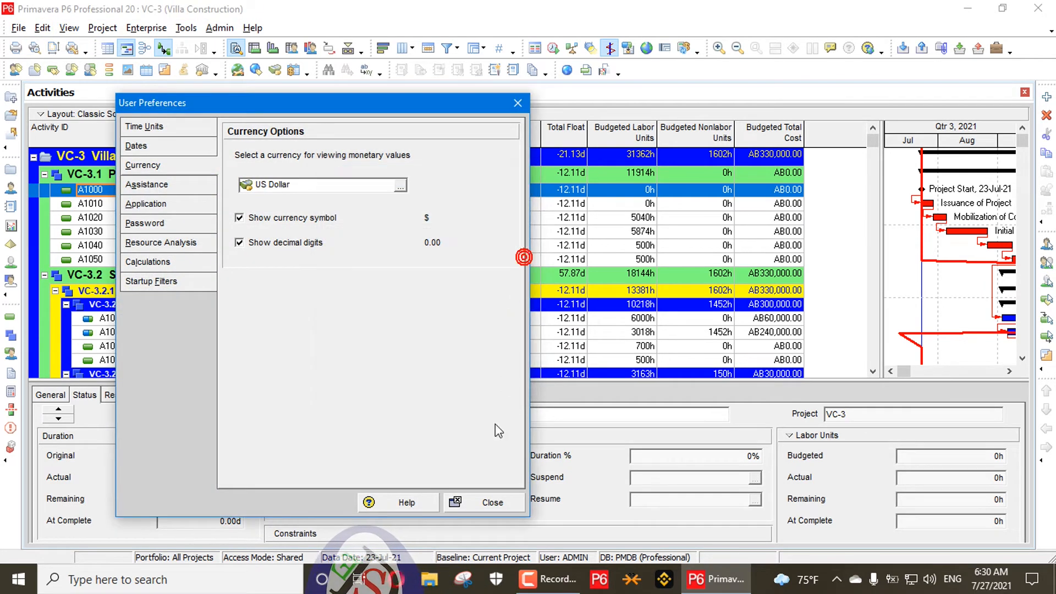
left_click(470, 503)
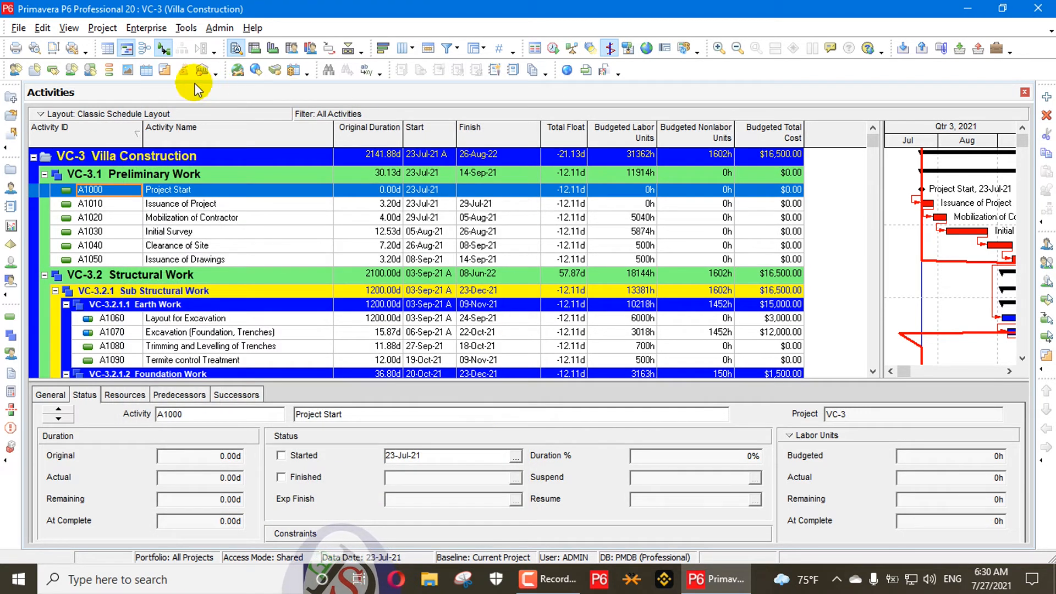
Step: Delete the ABC1 currency from the Currencies list and close the list
left_click(219, 30)
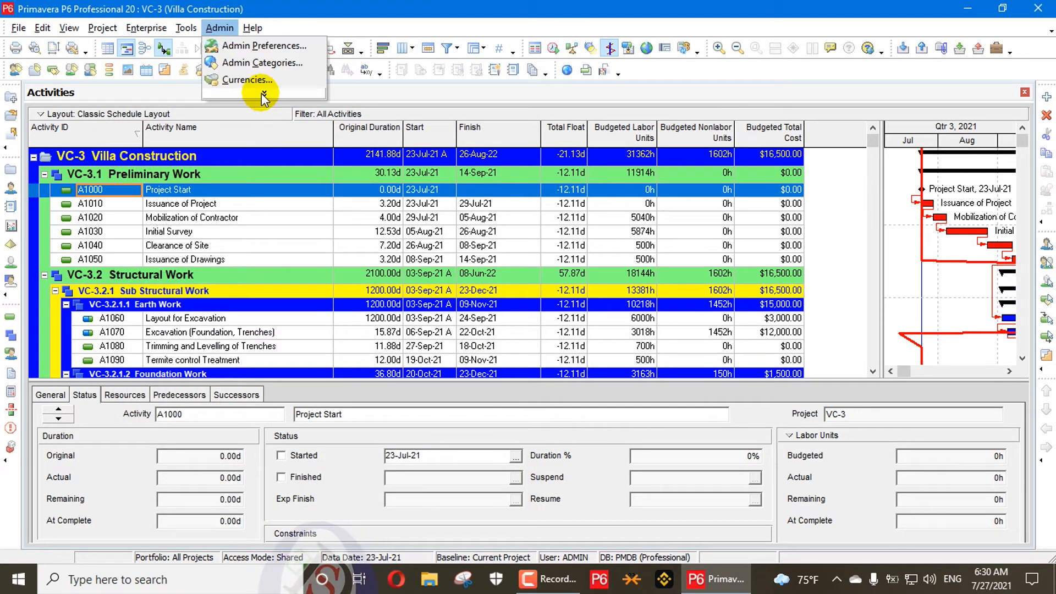
left_click(250, 81)
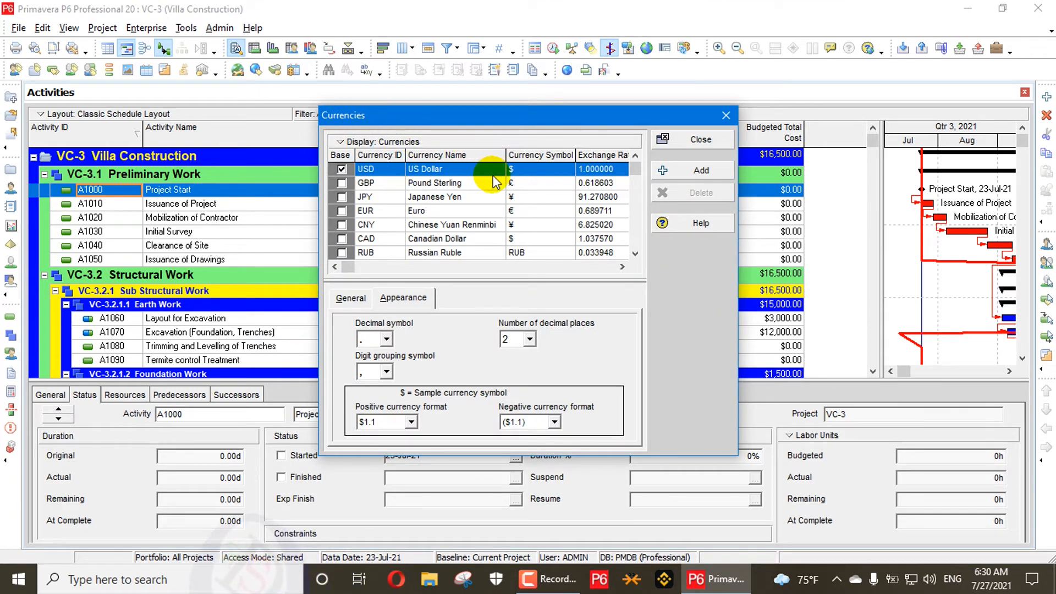
scroll(468, 233, "down", 10)
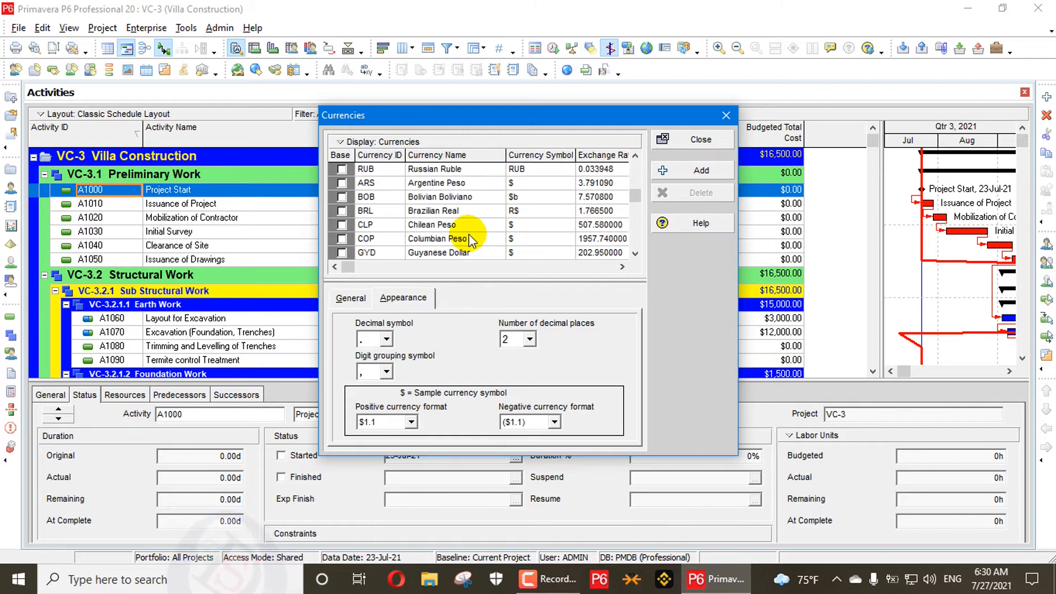
left_click(415, 253)
left_click(511, 341)
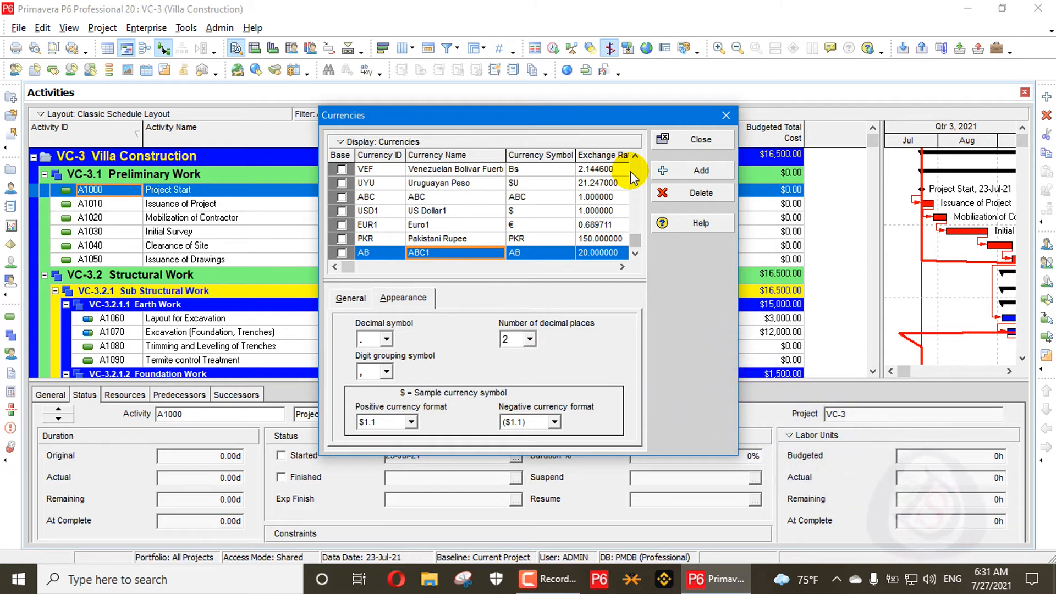
left_click(692, 201)
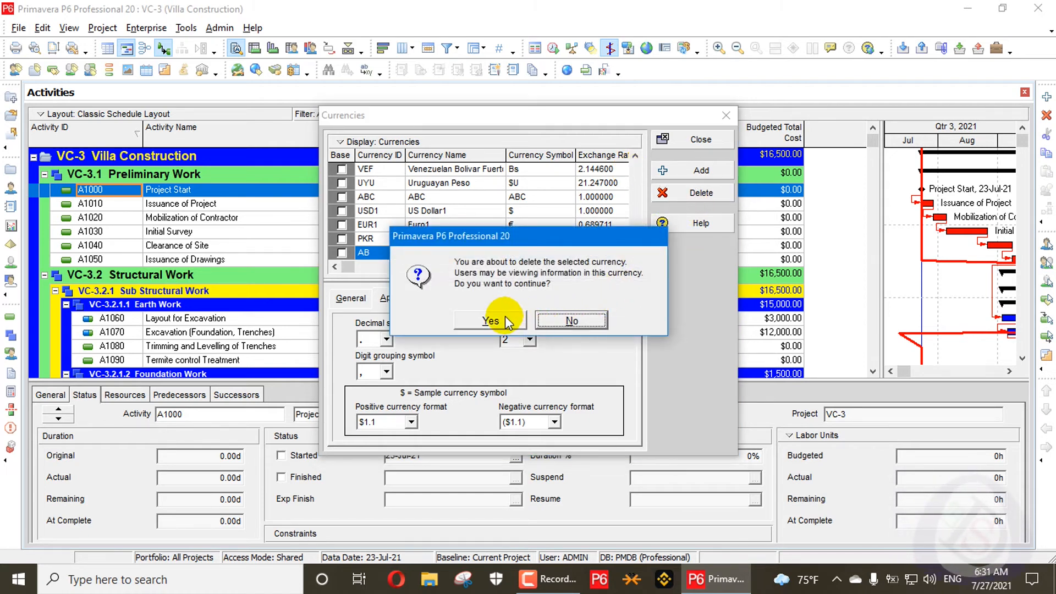
left_click(487, 321)
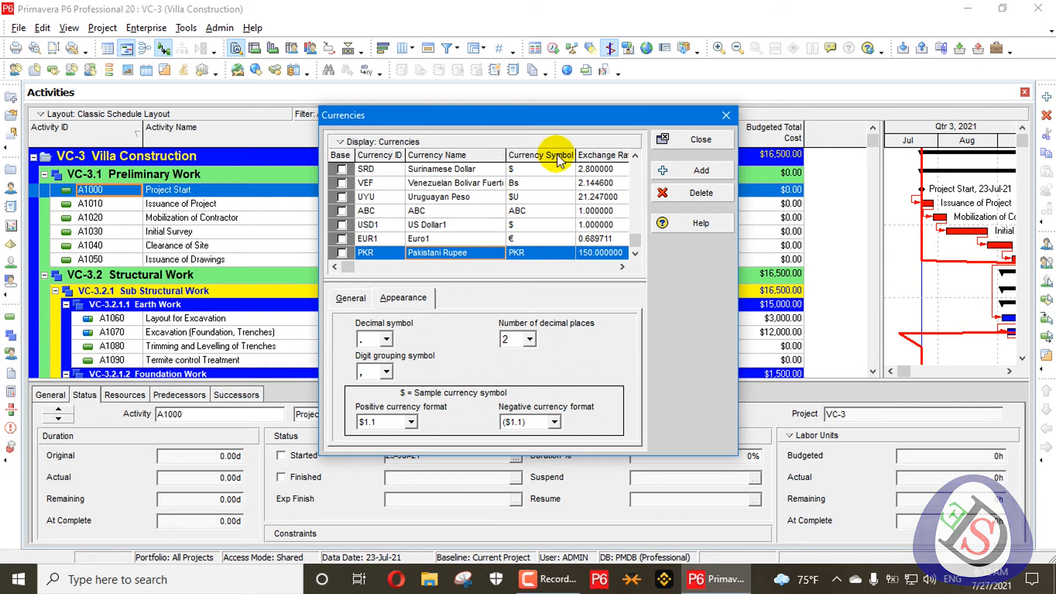
scroll(603, 220, "up", 10)
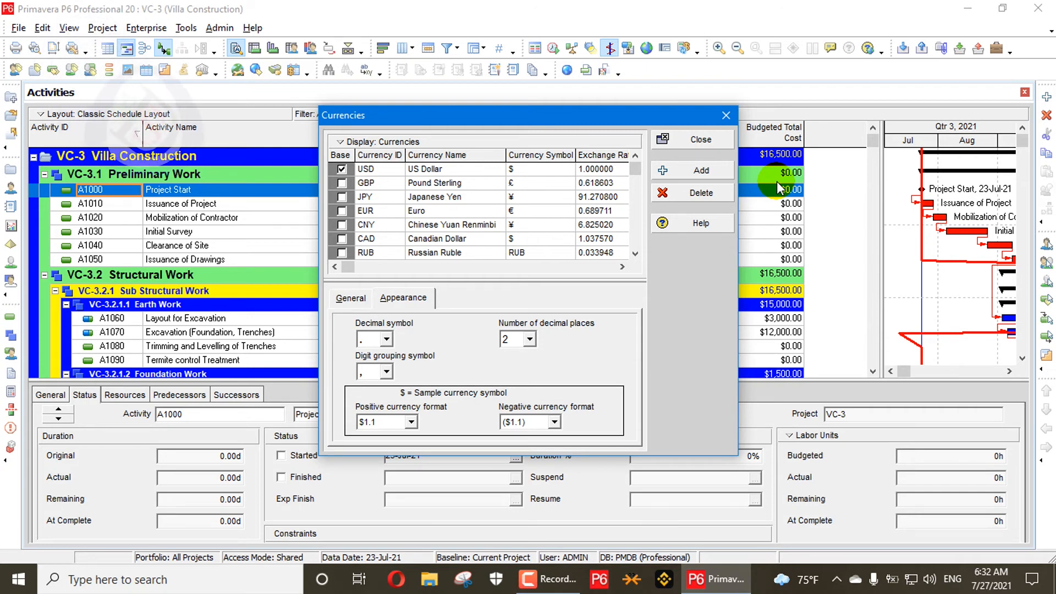
left_click(702, 141)
Step: Turn off the currency symbol for monetary values in the user preferences
left_click(69, 28)
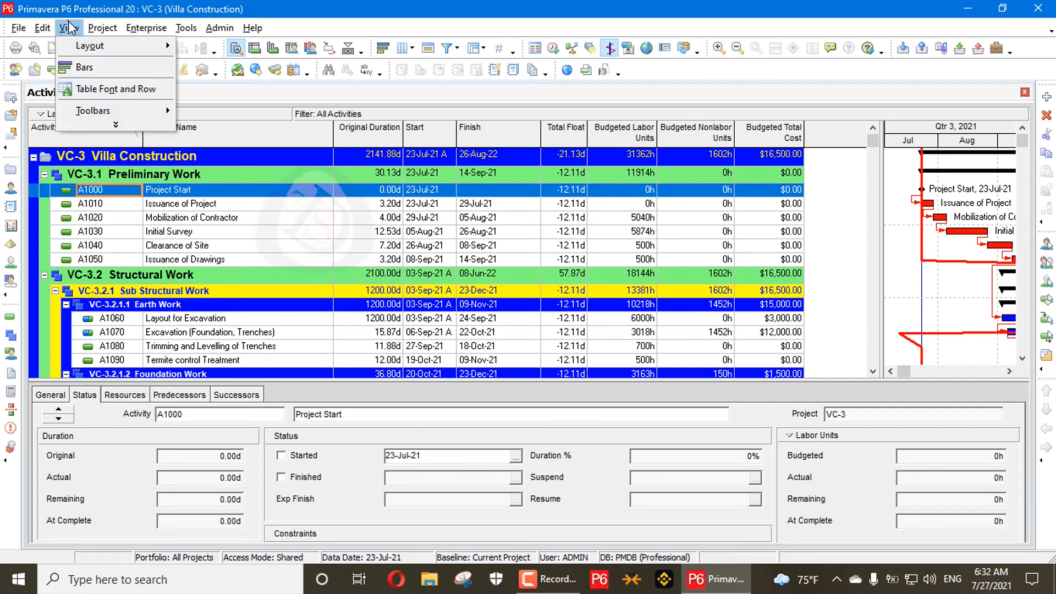
mouse_move(42, 27)
left_click(60, 47)
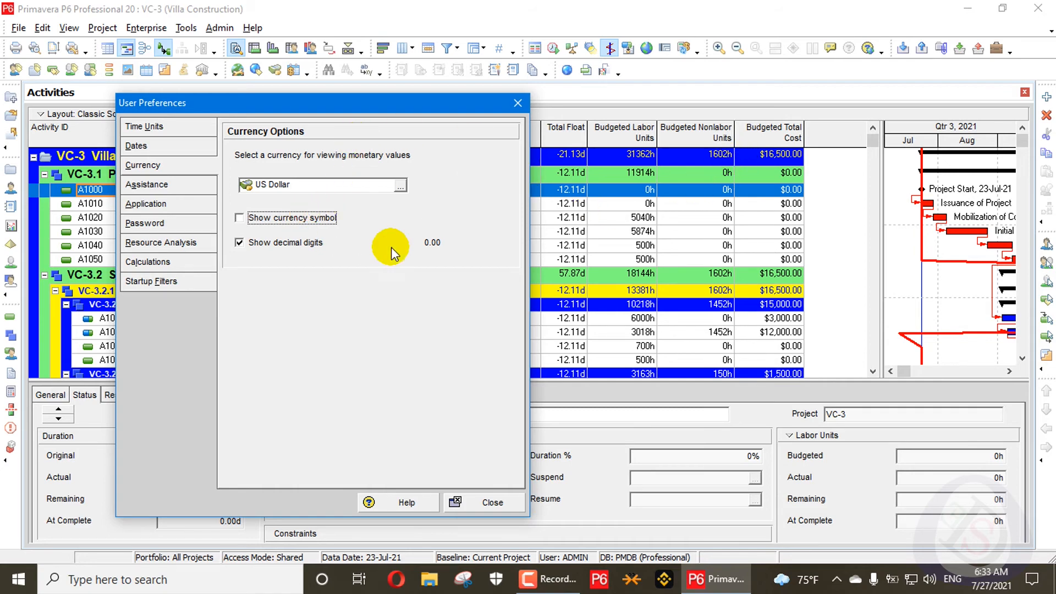
left_click(491, 502)
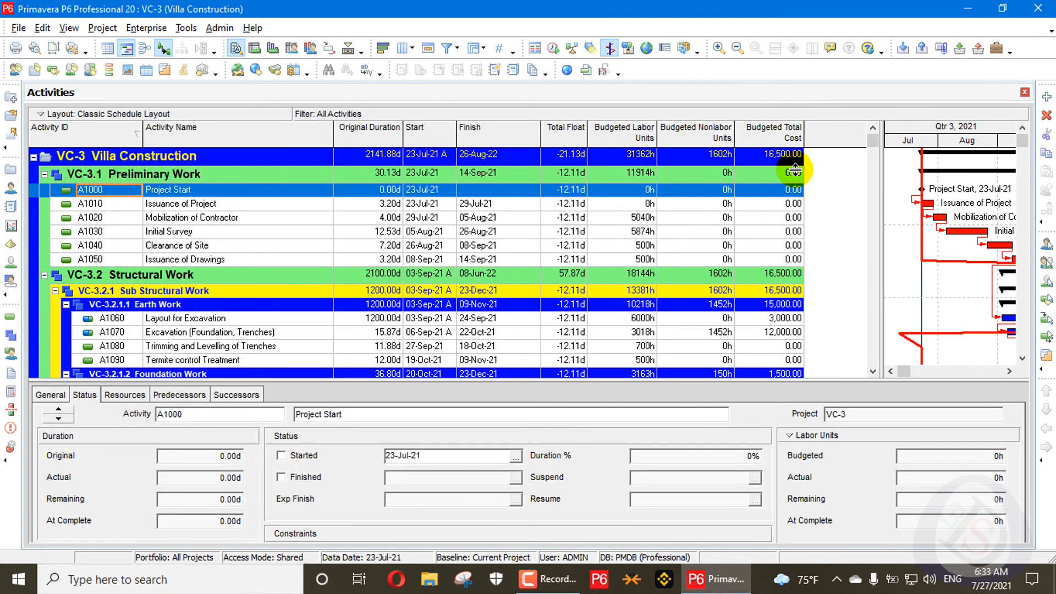
Step: Turn the currency symbol back on and hide the decimal digits for monetary values in the user preferences
left_click(46, 30)
left_click(53, 41)
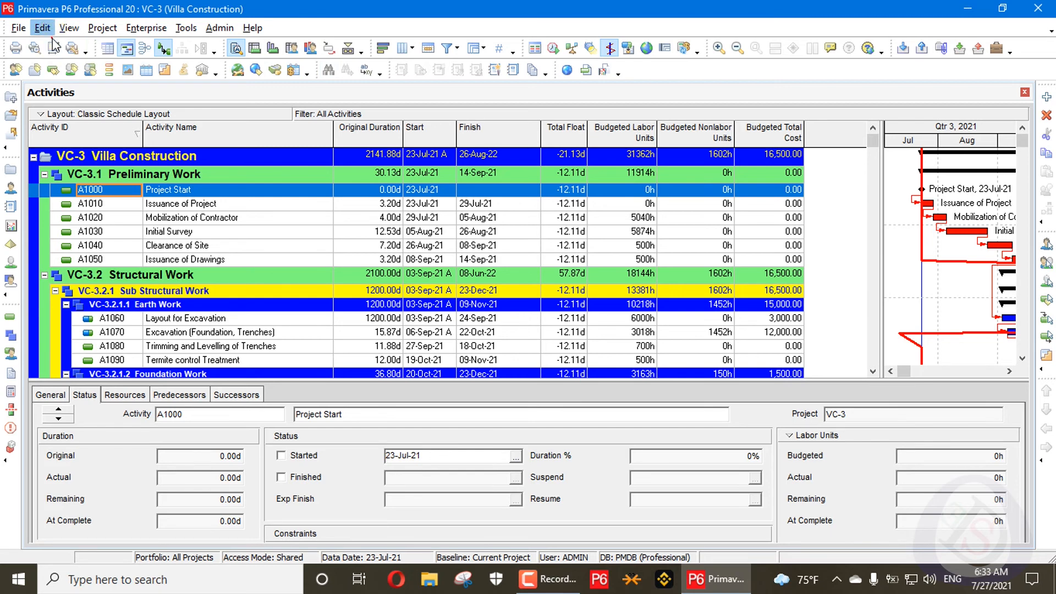
left_click(253, 220)
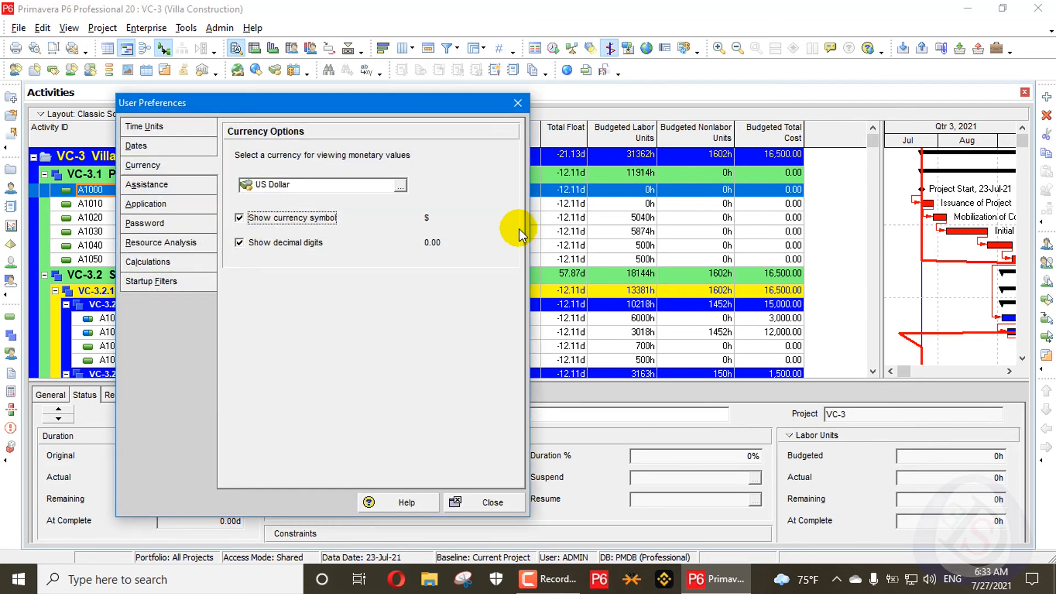
left_click(302, 246)
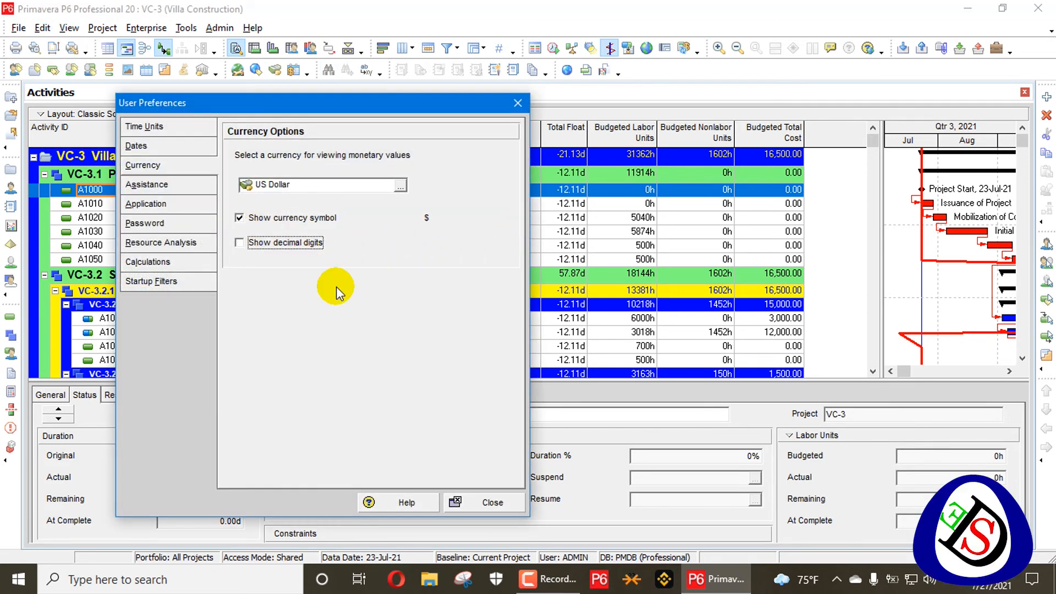
left_click(489, 501)
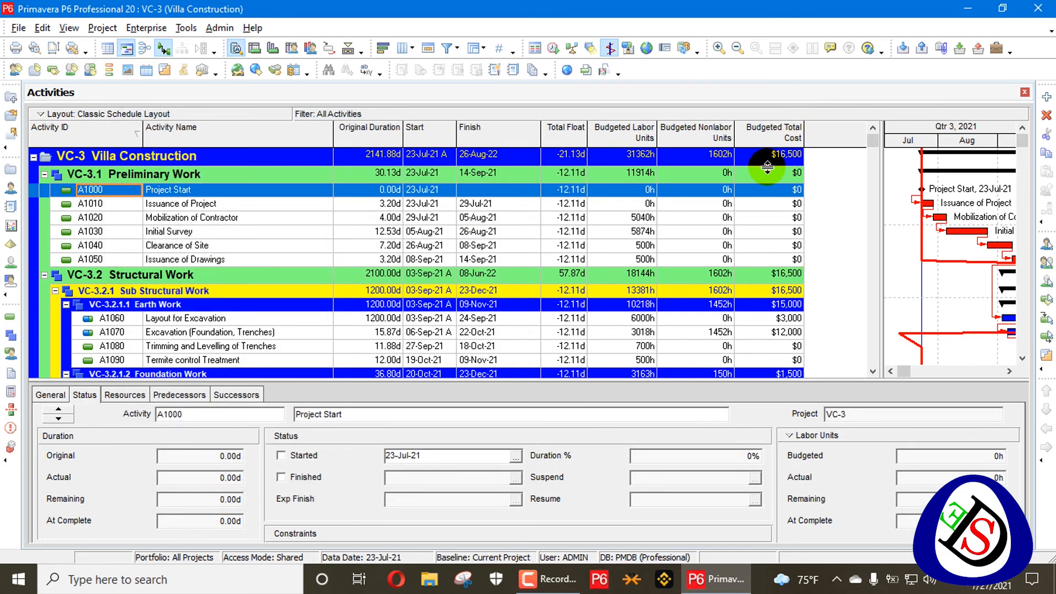
Step: Show the decimal digits of monetary values again through the currency options in the user preferences
left_click(53, 31)
left_click(63, 48)
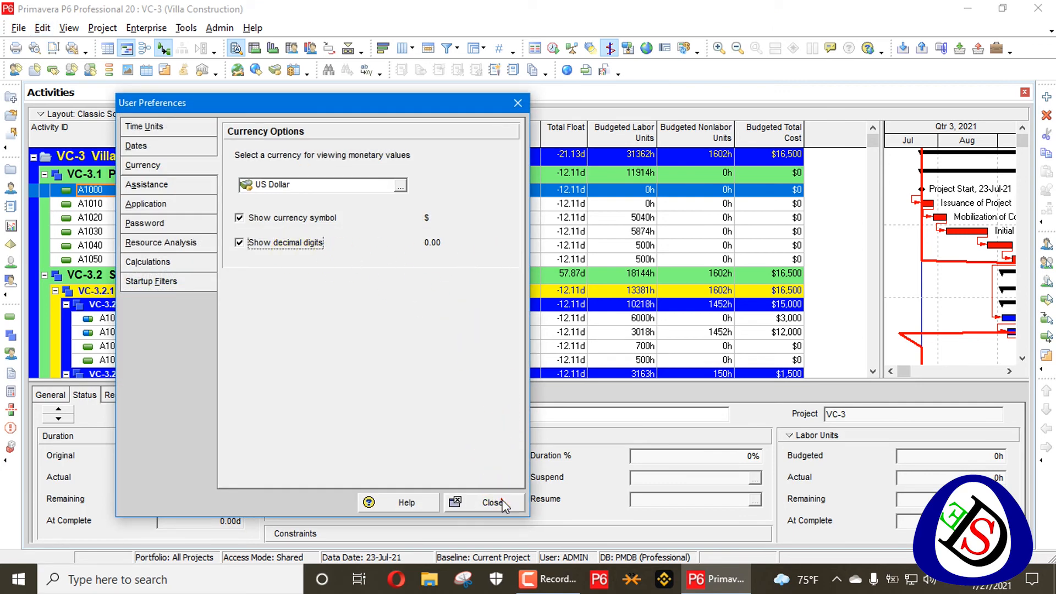
left_click(490, 502)
left_click(211, 29)
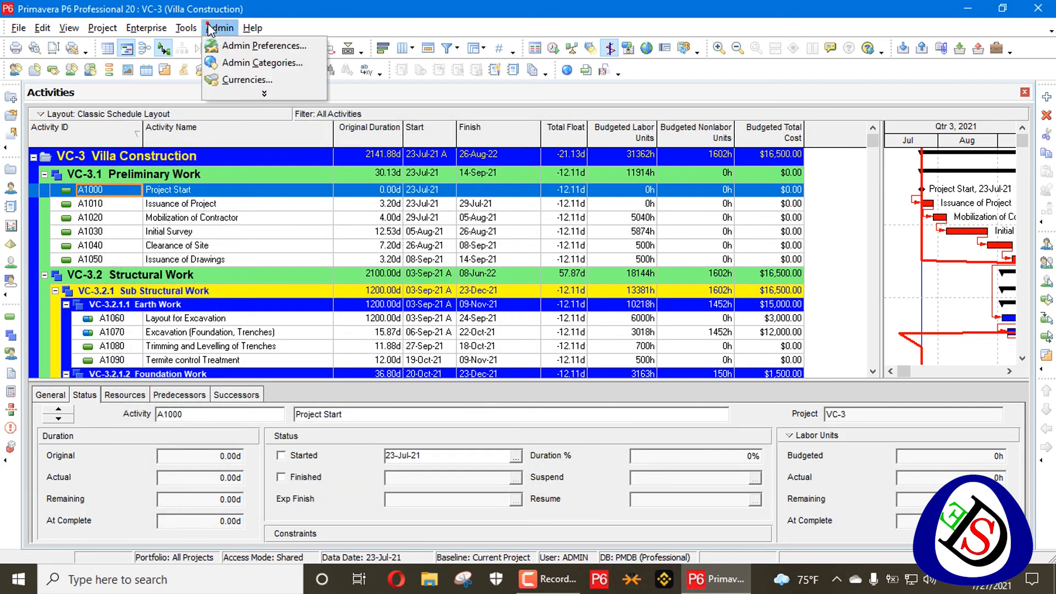
left_click(275, 46)
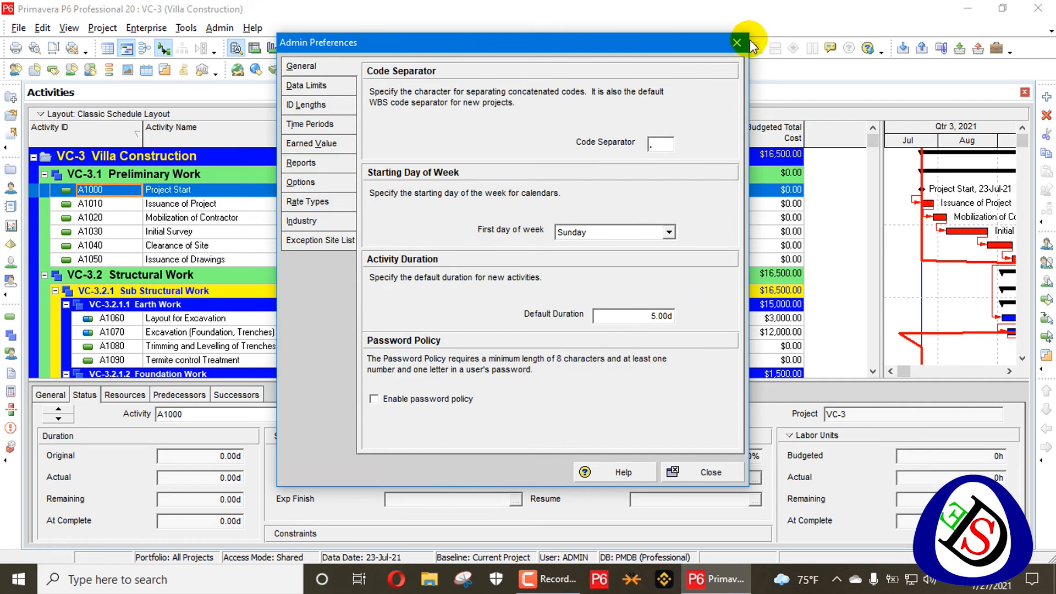
key("Escape")
Step: Set the positive currency format of US Dollar to "1.1 $" in the Currencies list and close the list
left_click(220, 28)
left_click(275, 77)
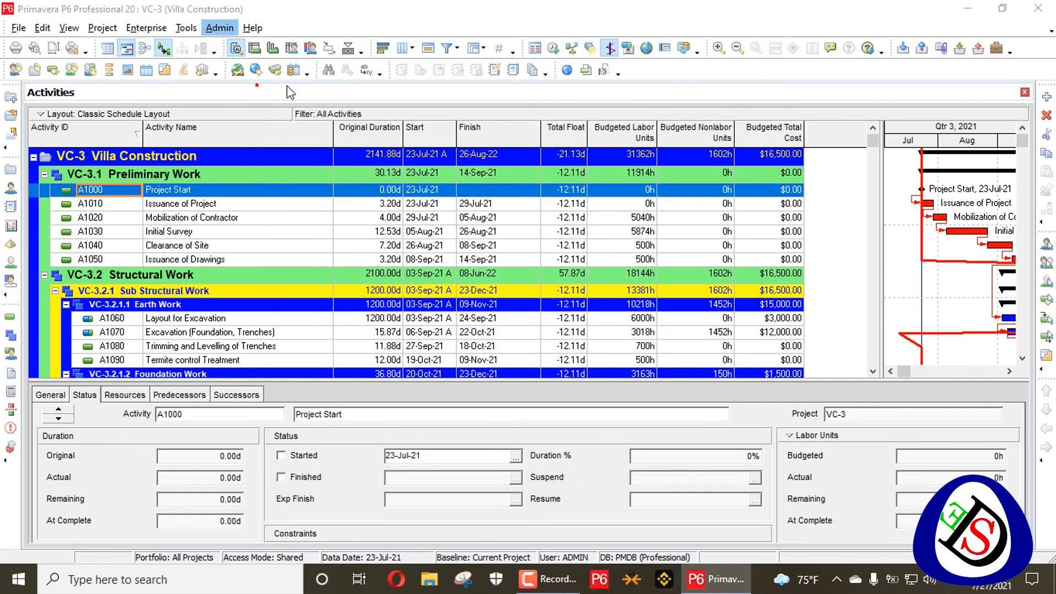
scroll(544, 267, "up", 5)
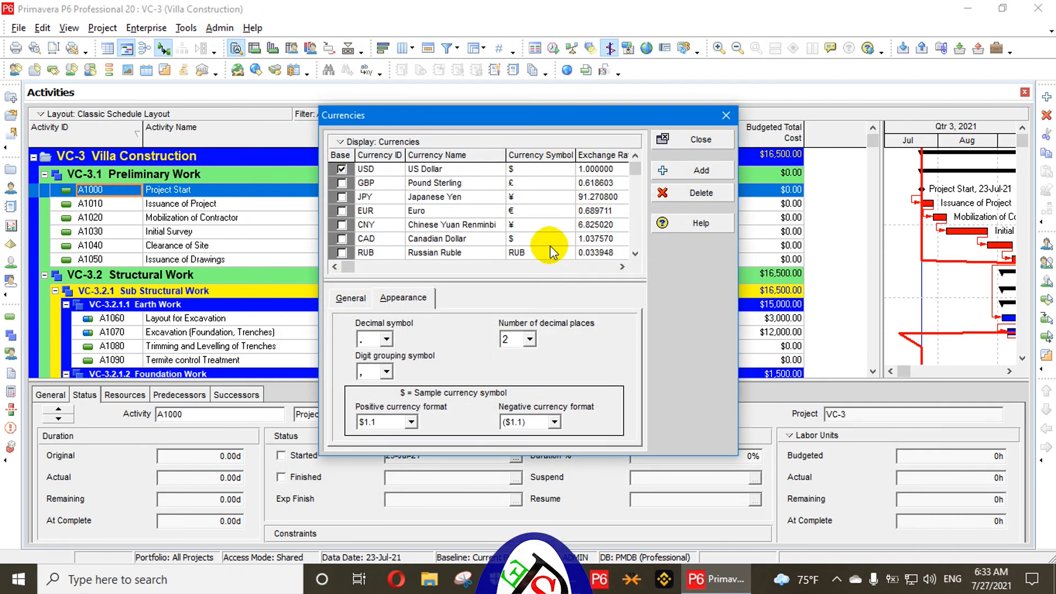
left_click(417, 175)
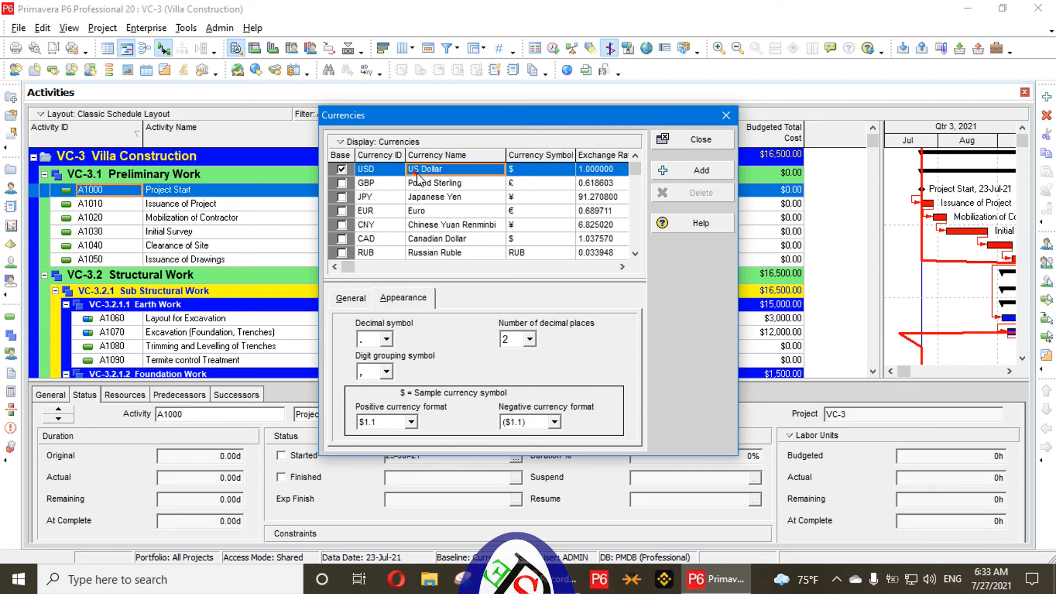
left_click(410, 422)
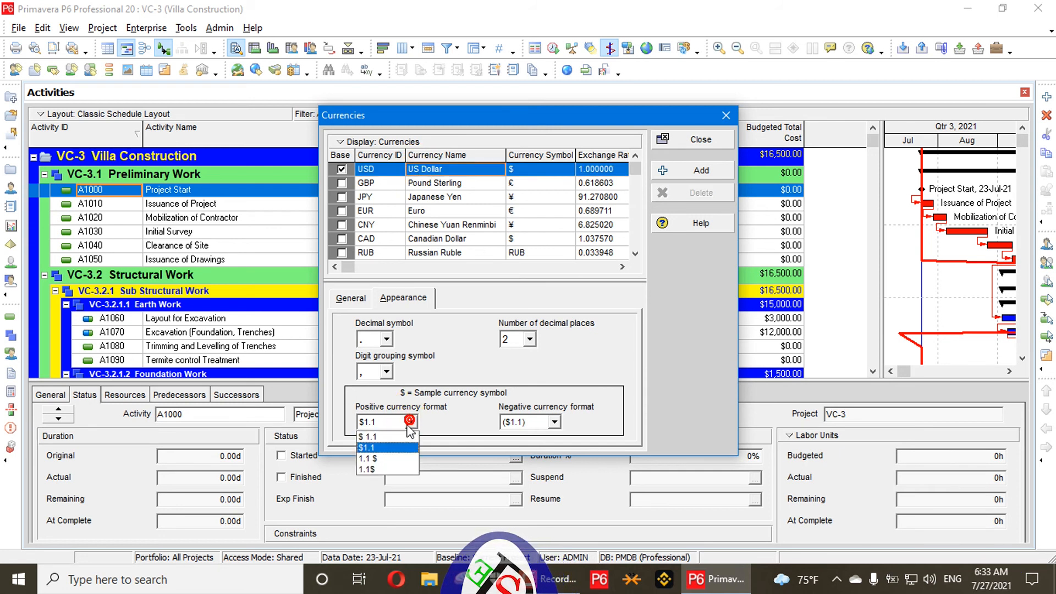
left_click(393, 458)
left_click(410, 422)
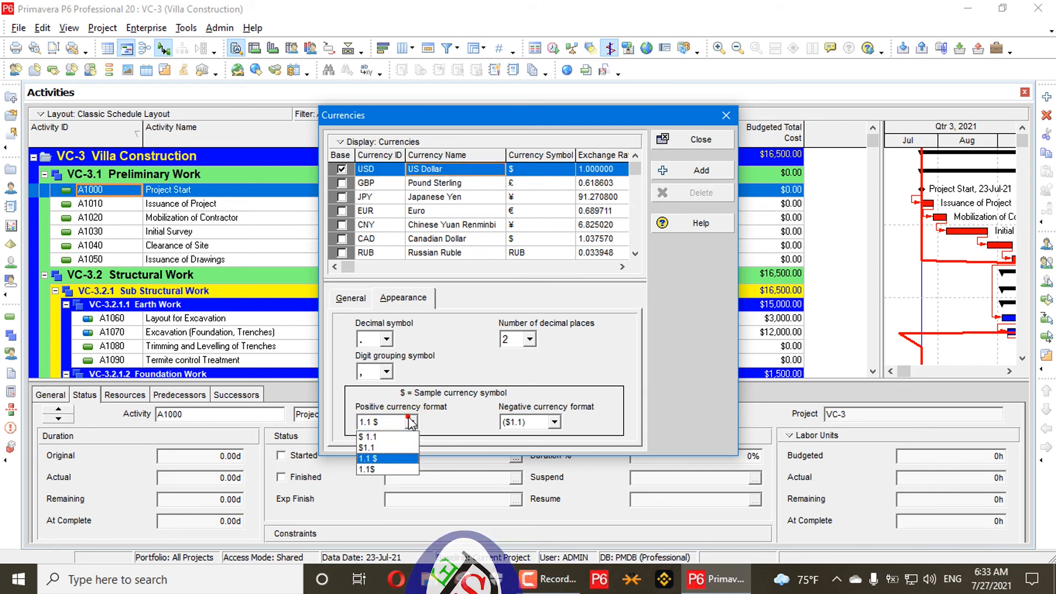
left_click(401, 457)
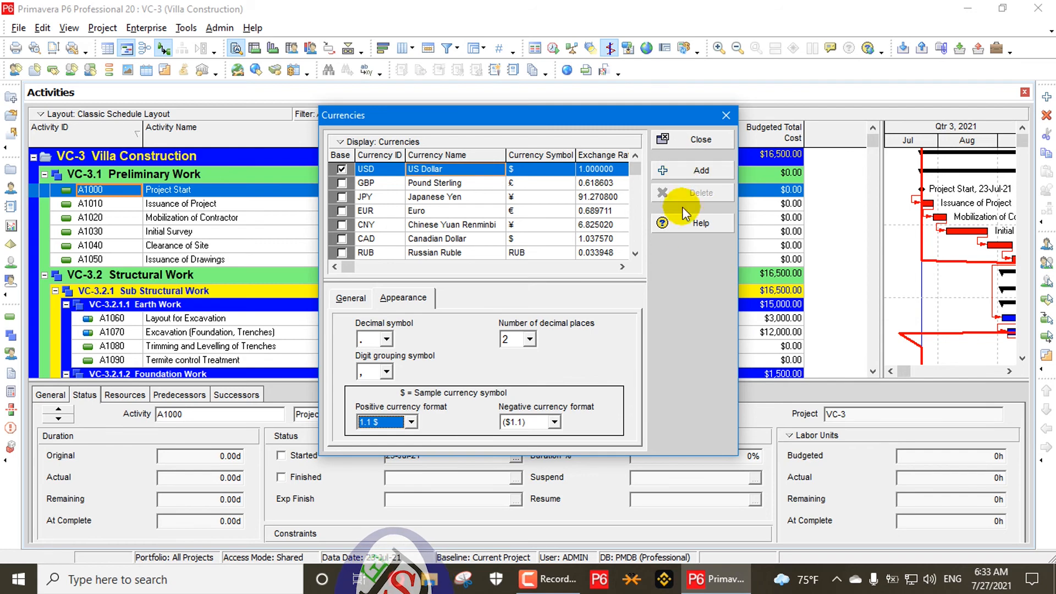
left_click(708, 138)
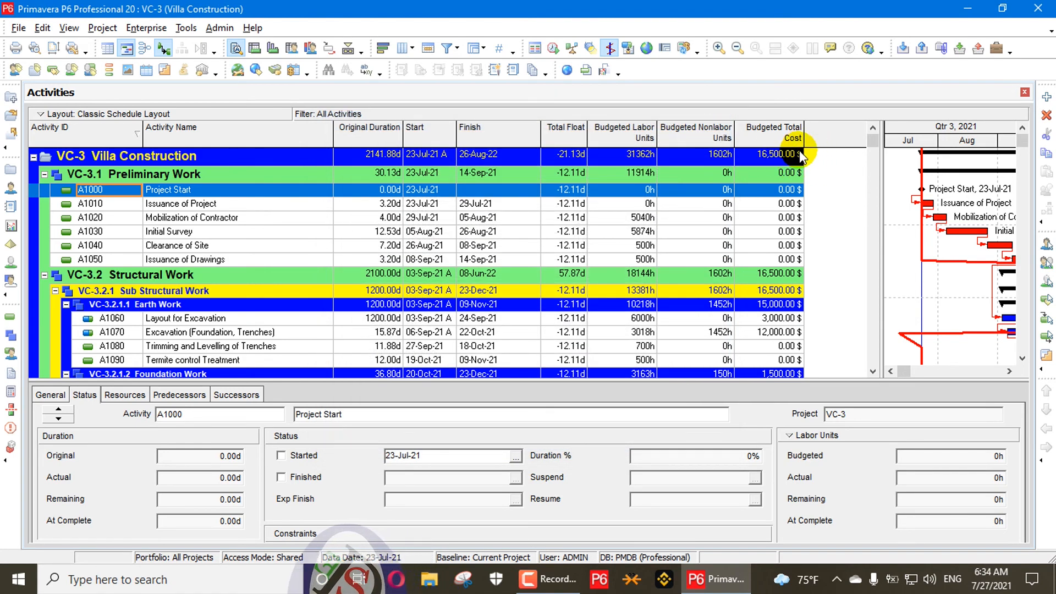
left_click(220, 28)
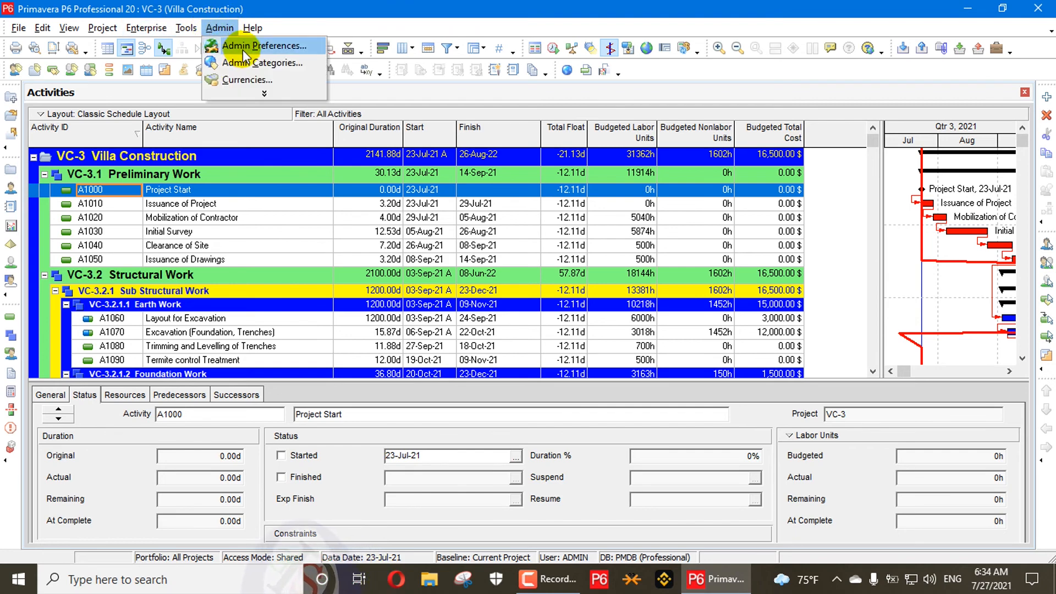
left_click(243, 45)
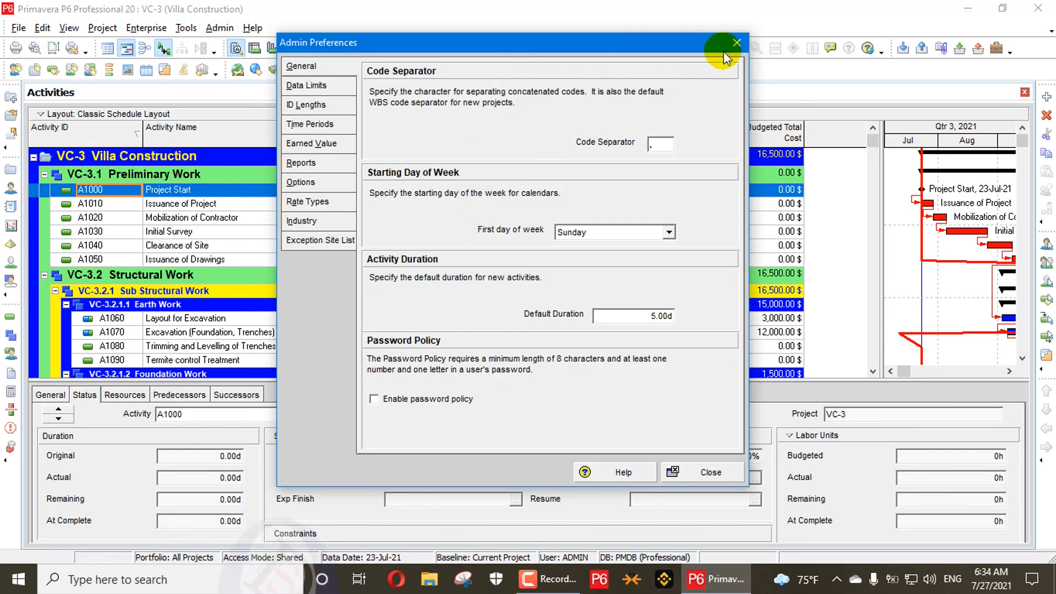
left_click(737, 42)
left_click(219, 29)
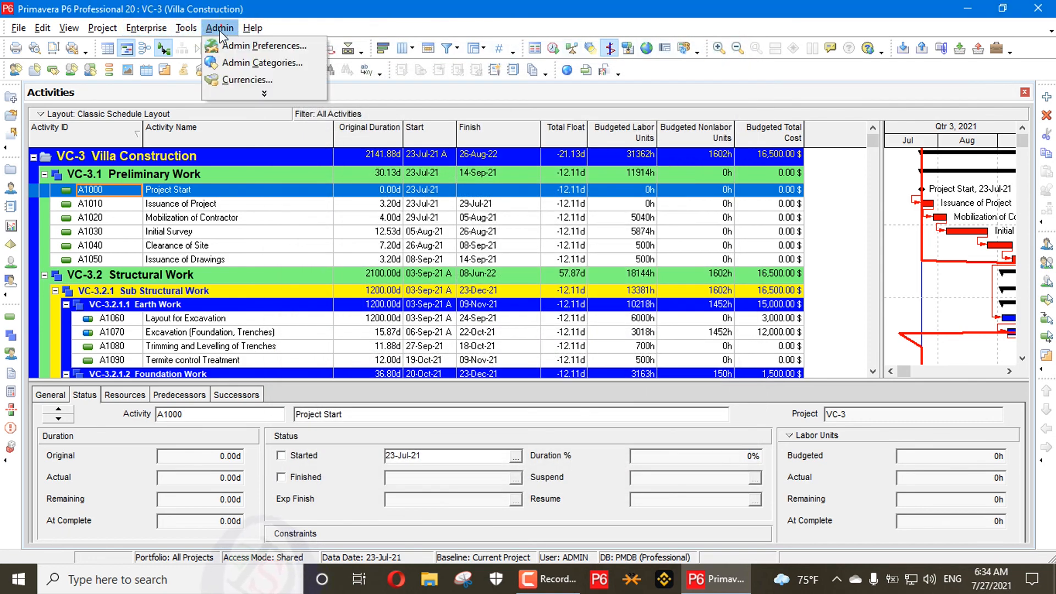
left_click(227, 64)
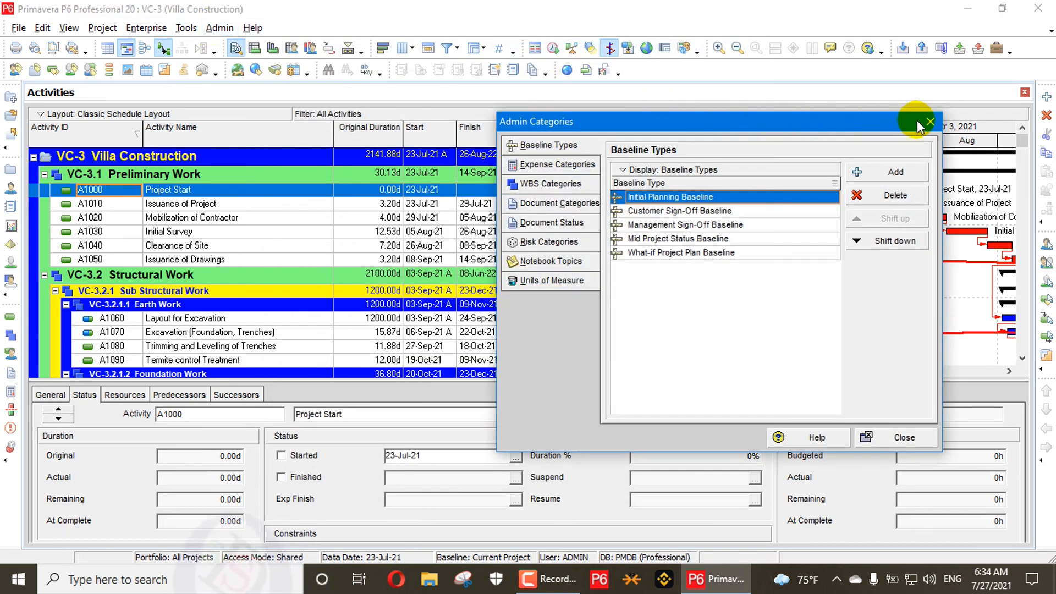
left_click(919, 122)
Step: Set the number of decimal places of US Dollar to 0 in the Currencies list and close the list
left_click(229, 31)
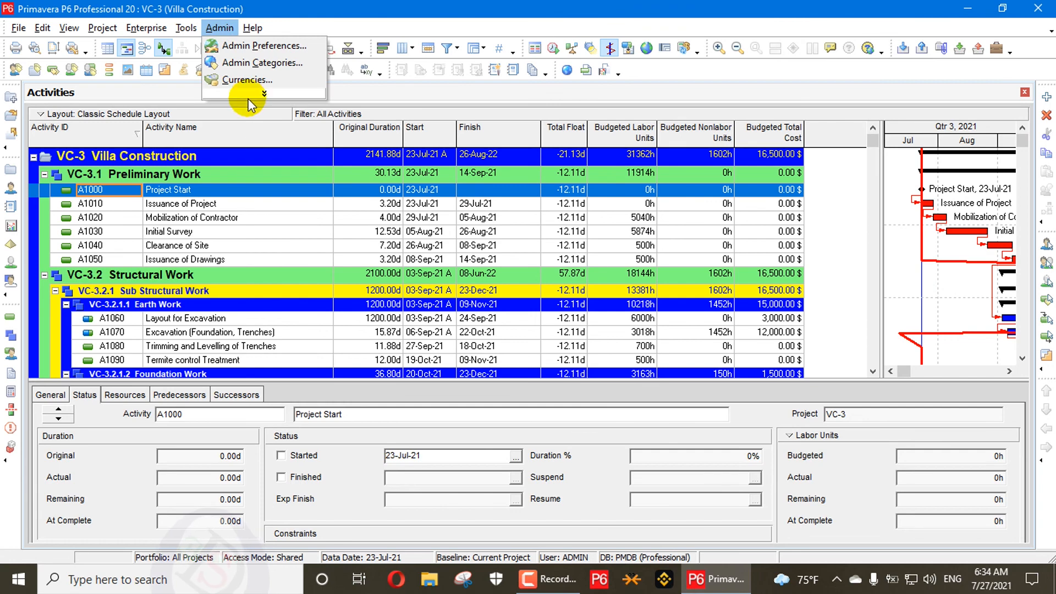
left_click(247, 81)
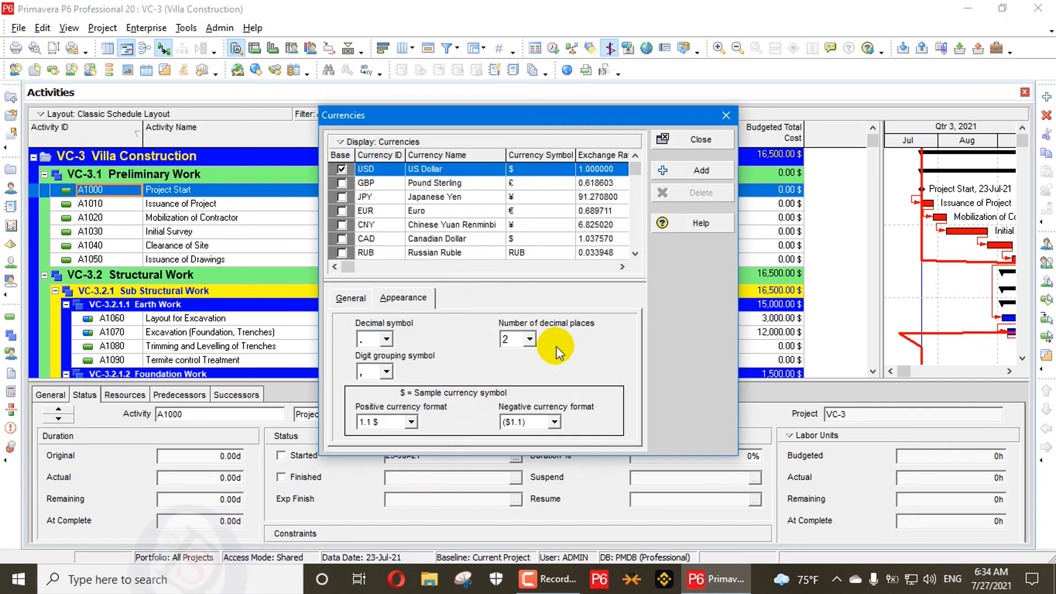
left_click(529, 339)
left_click(521, 352)
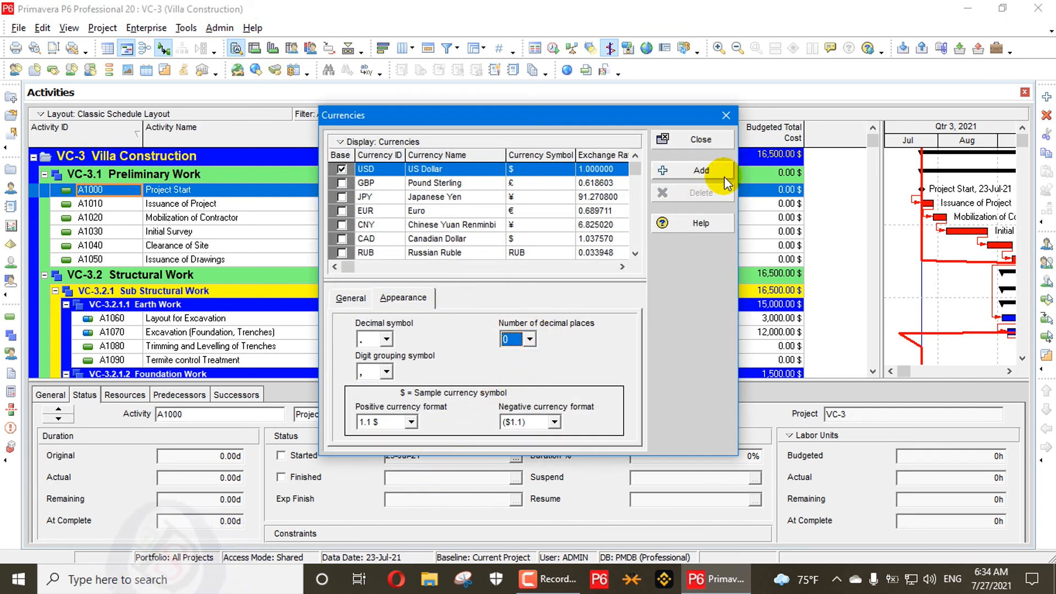
left_click(709, 142)
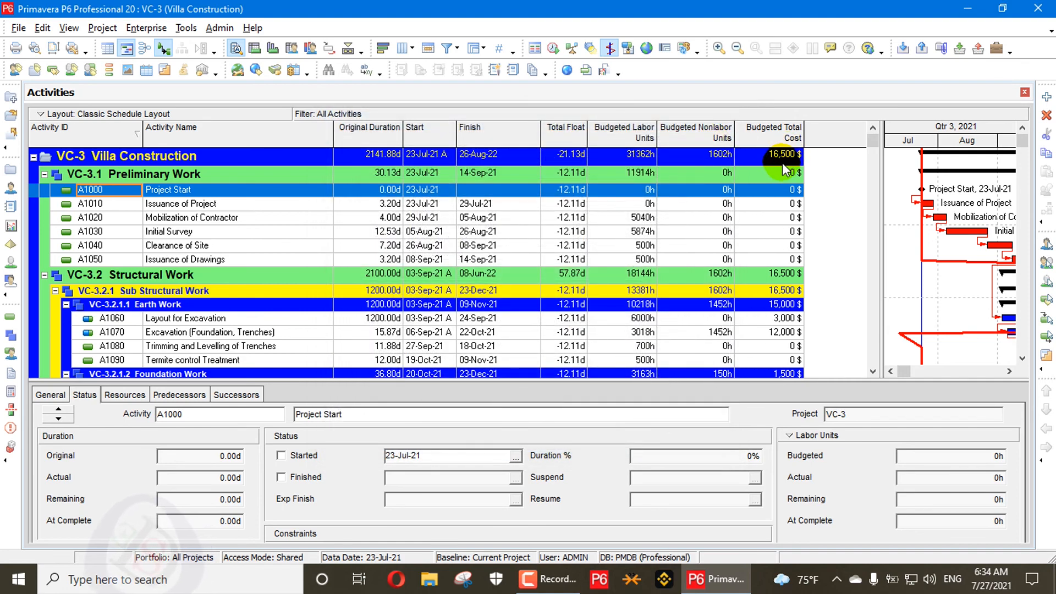
Step: Open the currency options in the user preferences to check the symbol and decimal digit settings
left_click(63, 26)
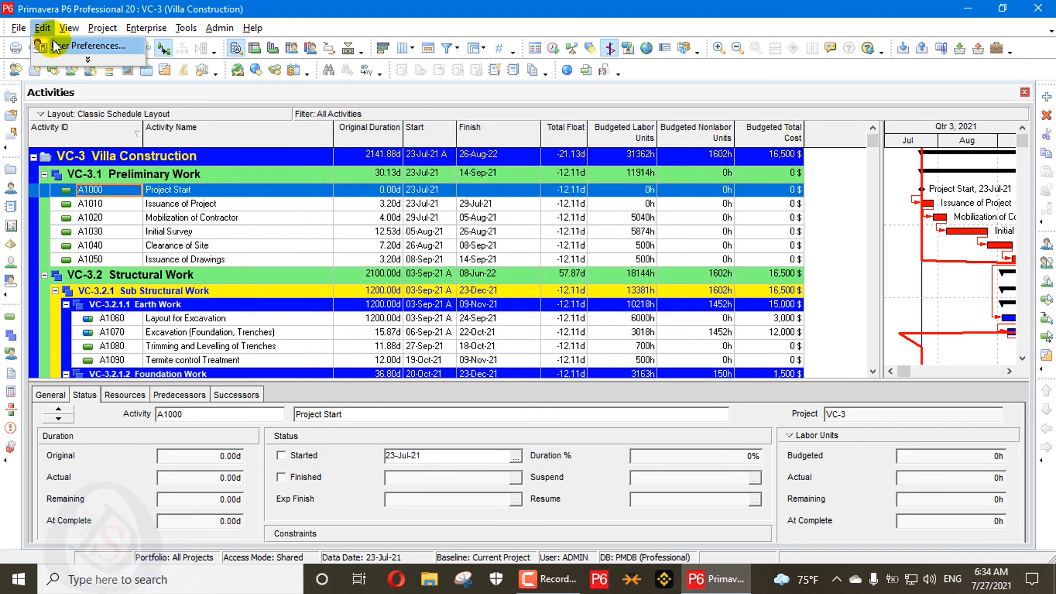
left_click(55, 46)
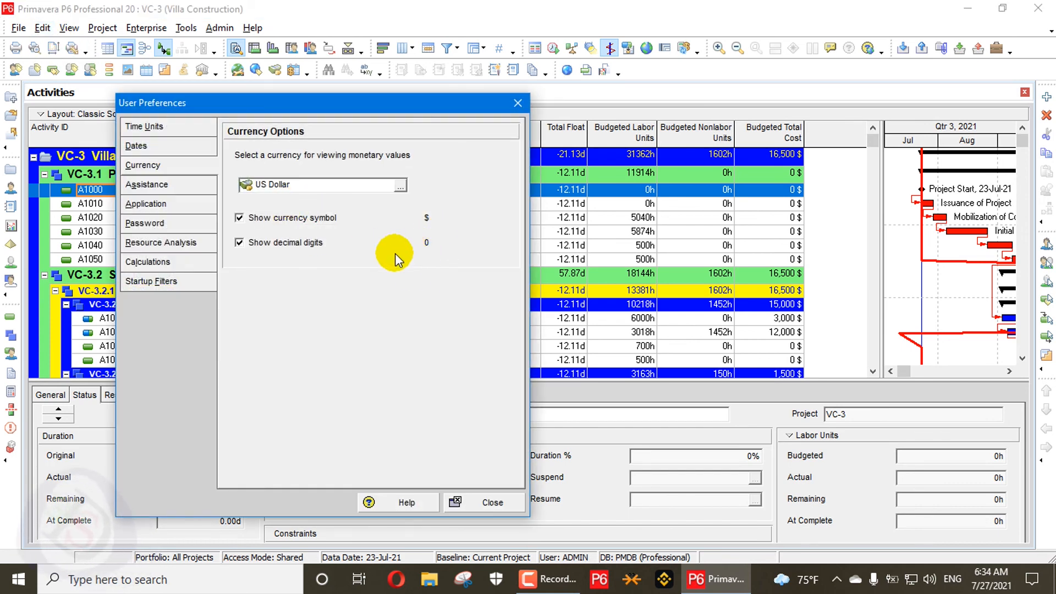